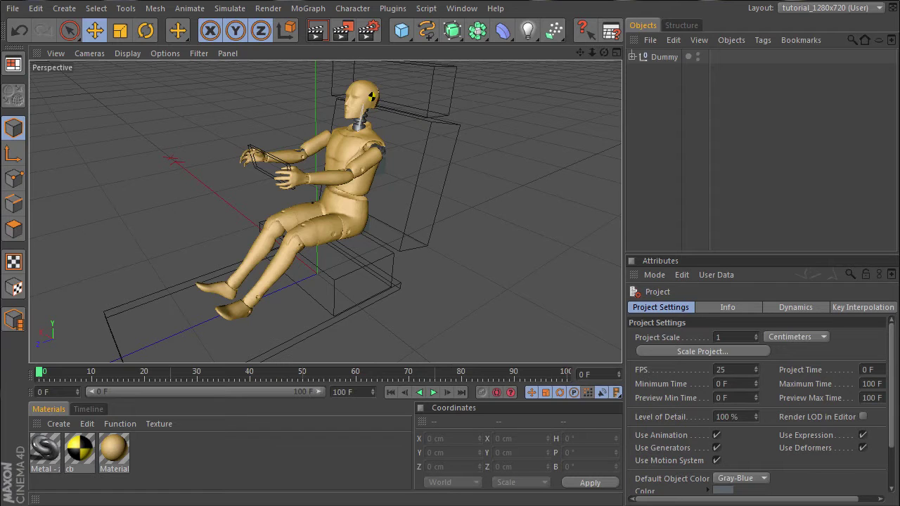
Step: Expand the Dummy and check the Cockpit cube's Dynamics Body tag settings
click(632, 57)
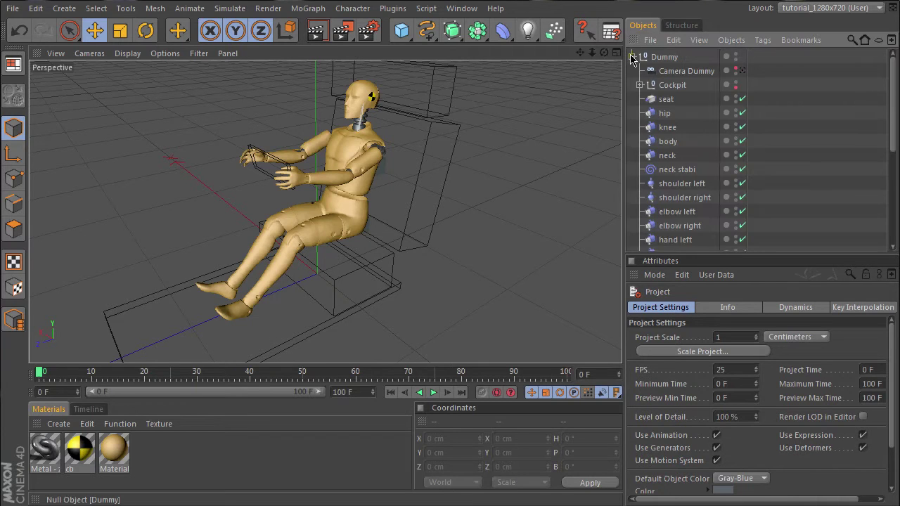
click(669, 86)
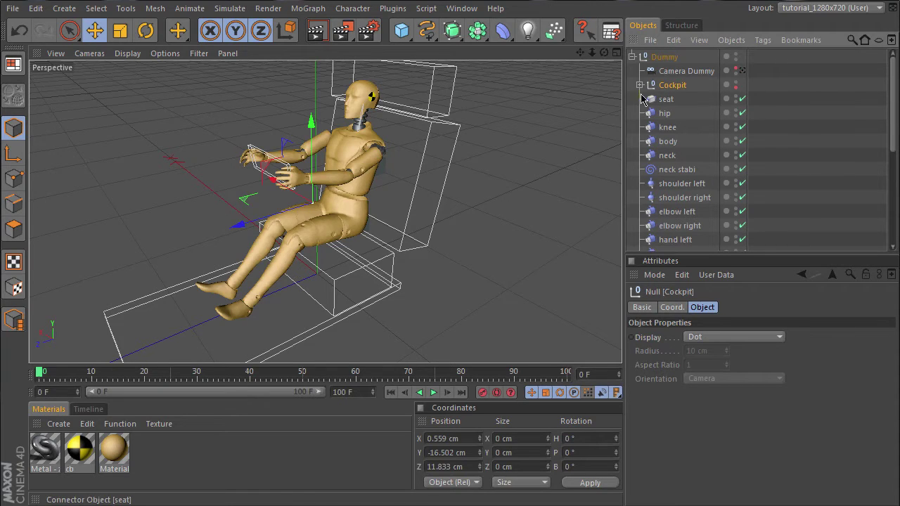
click(640, 85)
click(775, 99)
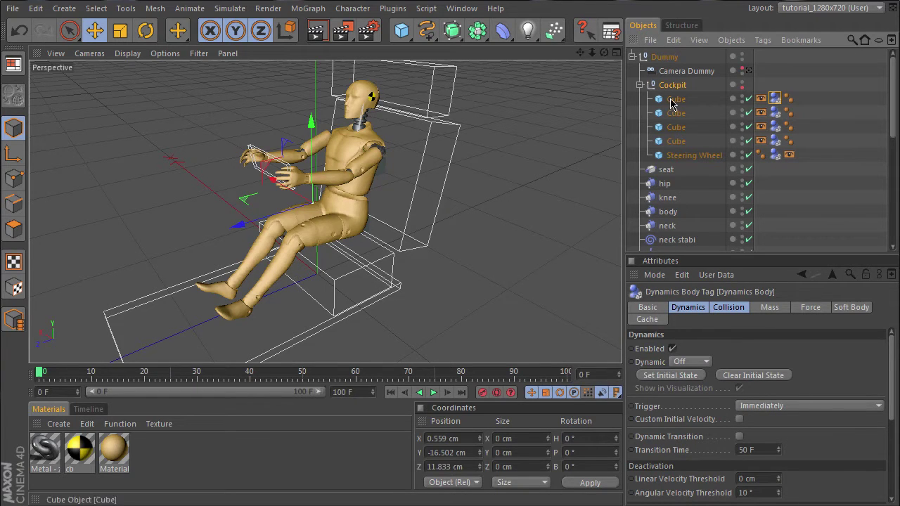
click(640, 86)
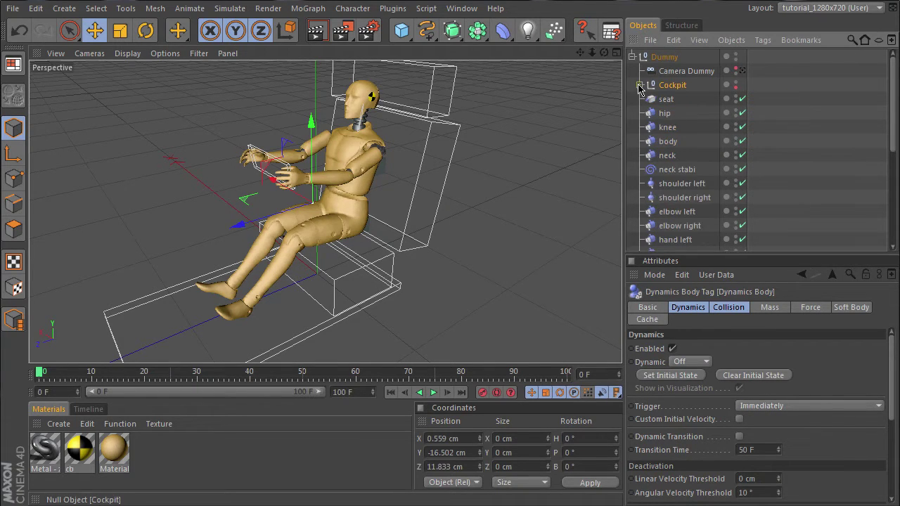
Step: Review the hip, knee and body hinge connectors; the body hinge is limited 0° to 60°
click(665, 114)
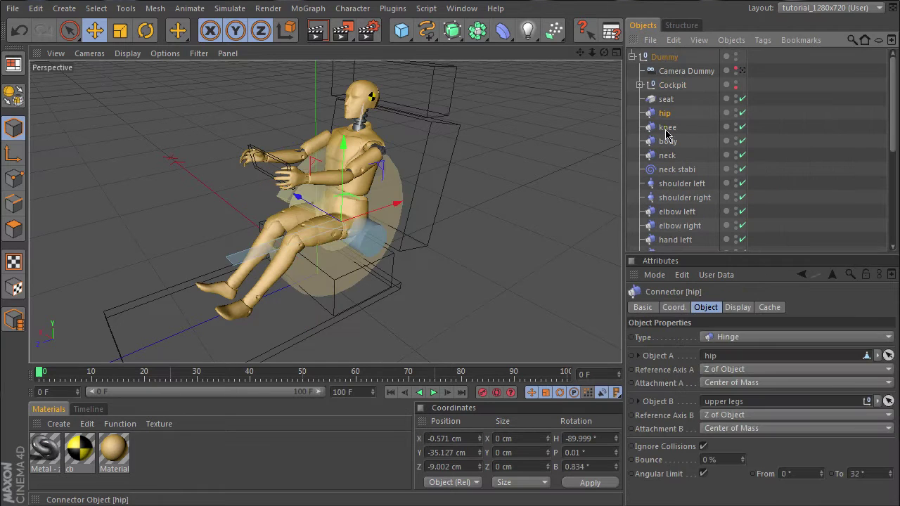
click(668, 130)
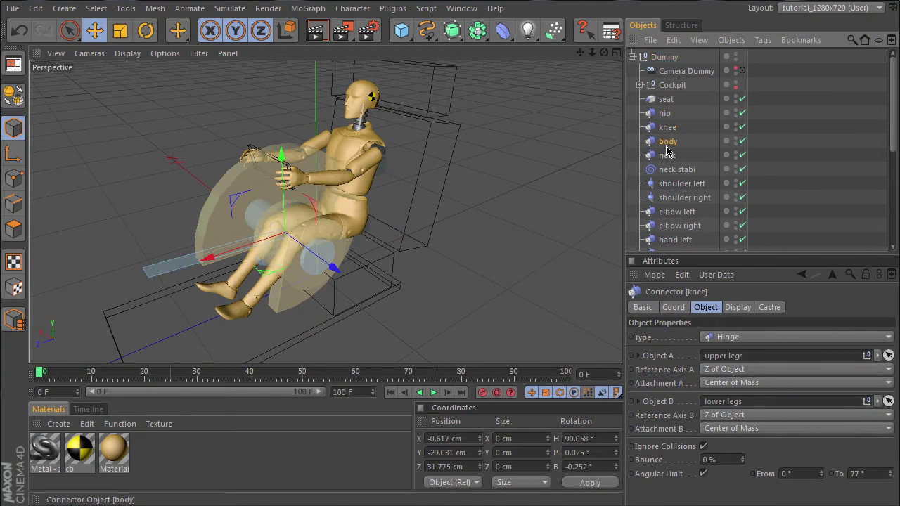
click(668, 142)
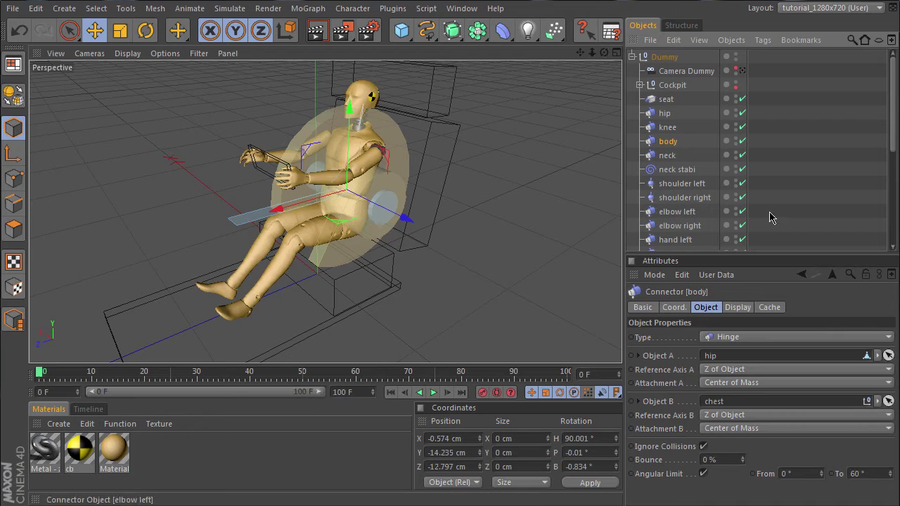
Step: Inspect the neck stabi angular spring's settings
scroll(895, 143, down, 1)
scroll(894, 144, down, 3)
click(678, 127)
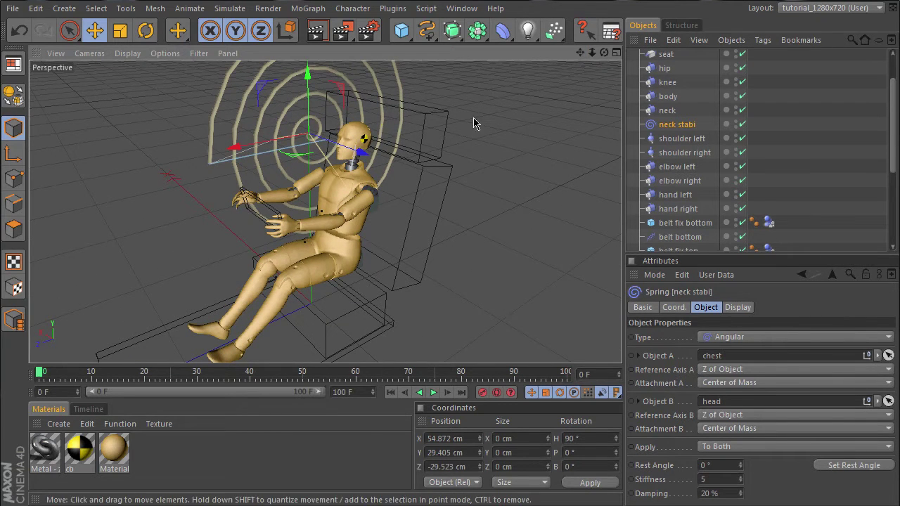
Step: View the dummy from the side and inspect the belt bottom spring (stiffness 50, damping 50%)
drag(893, 156, 893, 201)
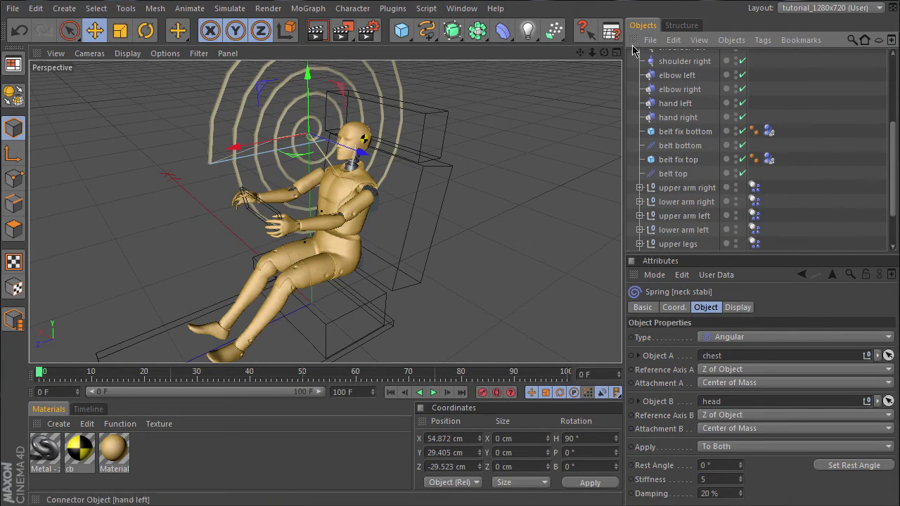
drag(603, 54, 622, 366)
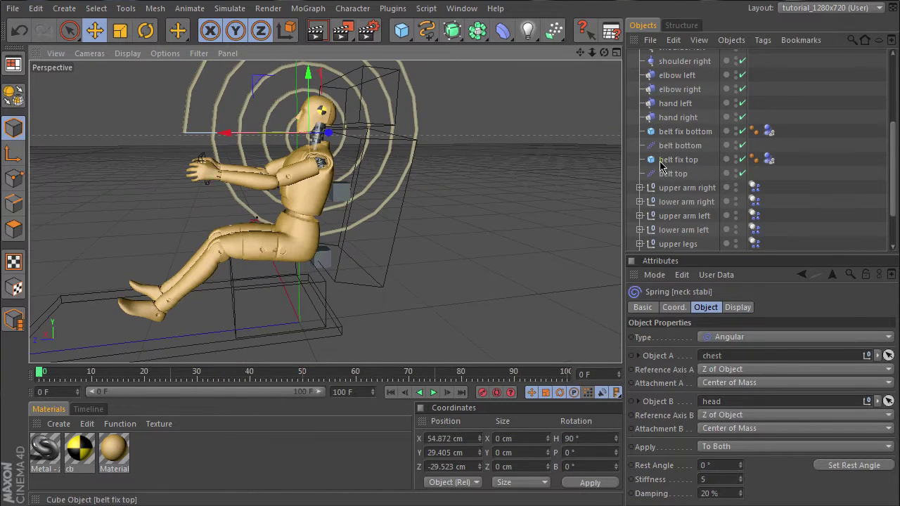
click(683, 146)
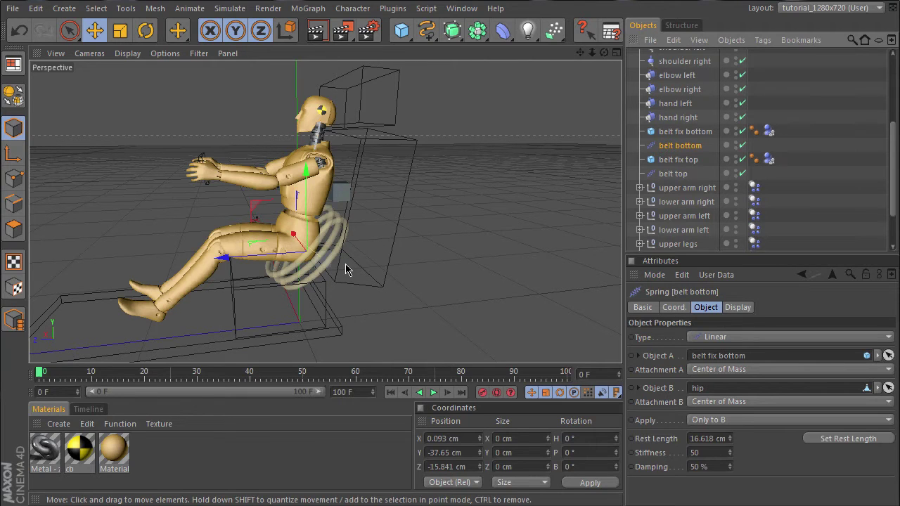
Step: Inspect the belt top spring linking belt fix top to chest, stiffness 50
click(672, 174)
drag(890, 176, 890, 201)
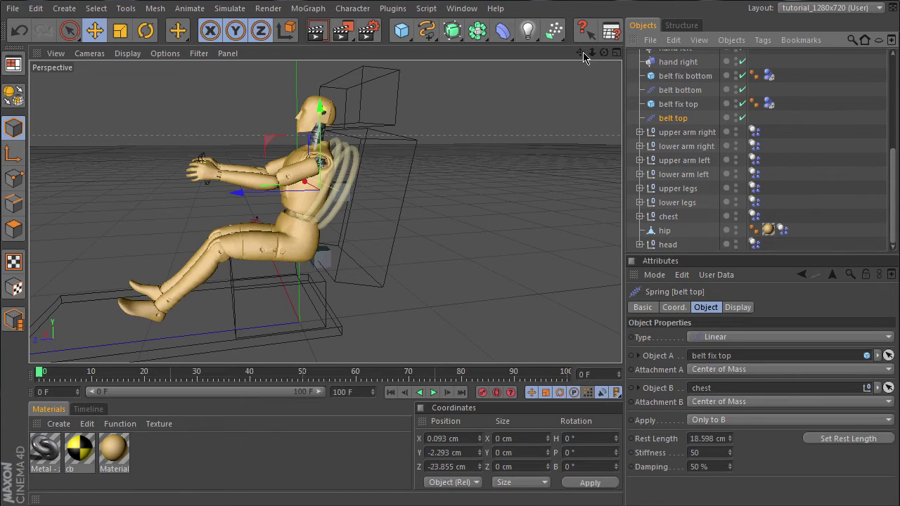
drag(584, 55, 622, 366)
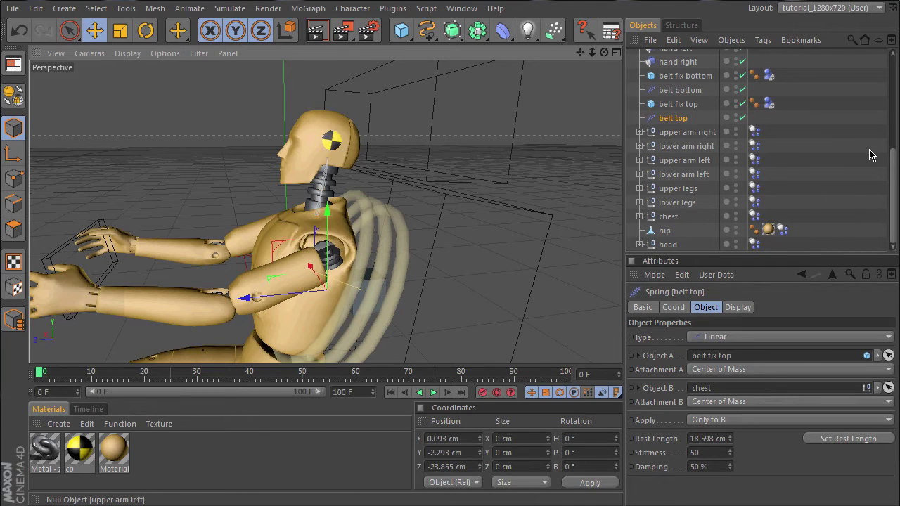
Step: Move the head's Joint goal forward along Z to about -1.162 cm, then collapse Dummy
click(640, 217)
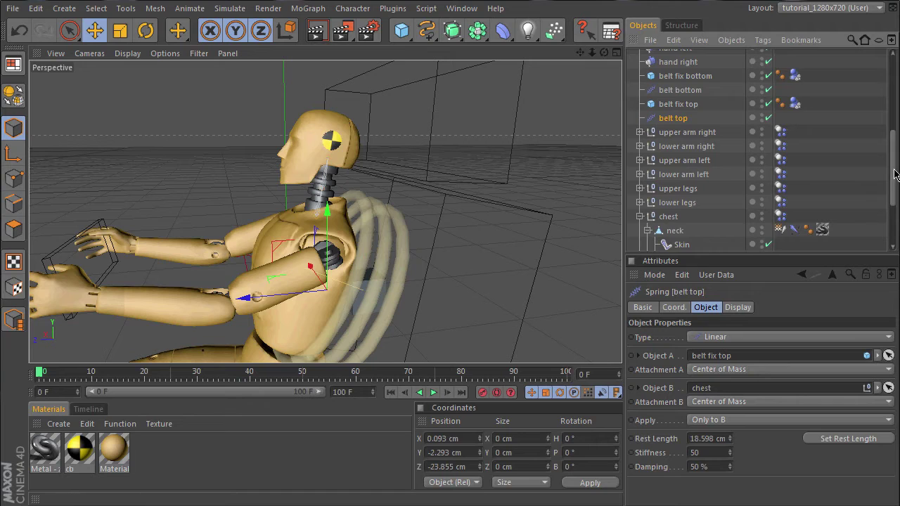
scroll(882, 184, down, 4)
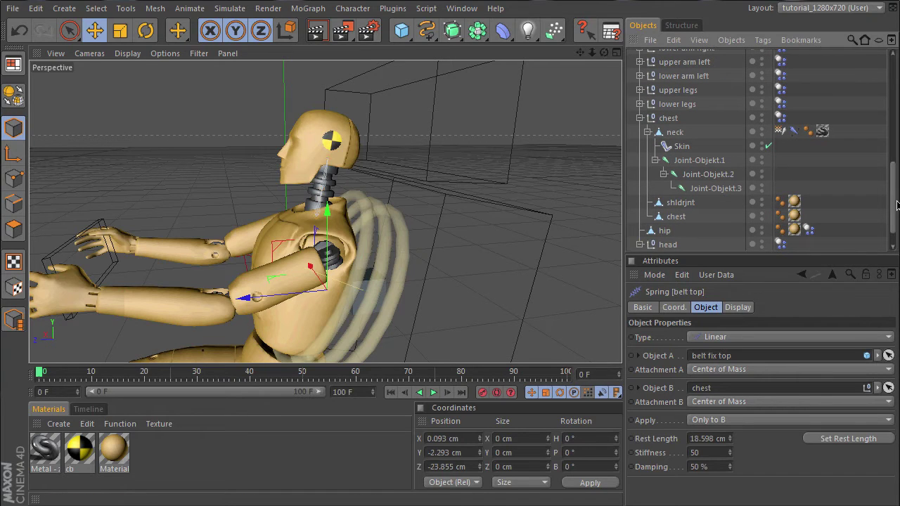
click(640, 245)
scroll(675, 239, down, 2)
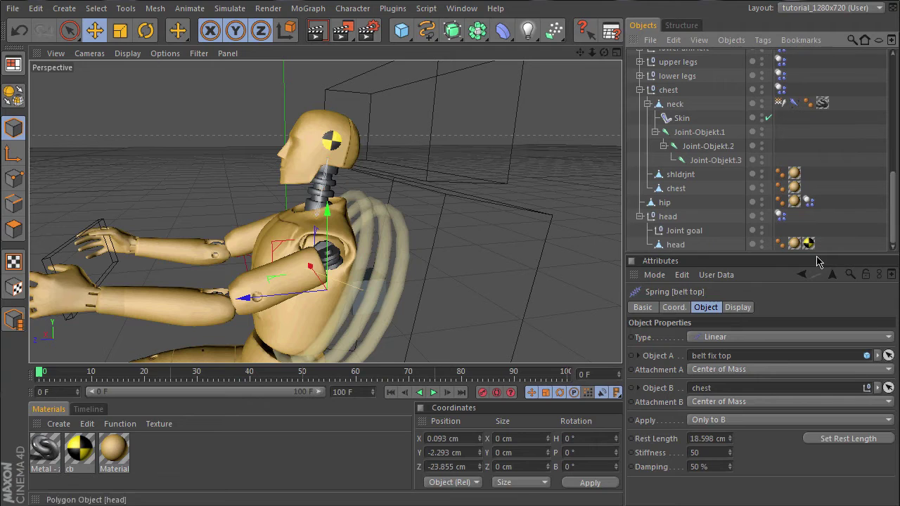
click(684, 230)
drag(248, 160, 247, 166)
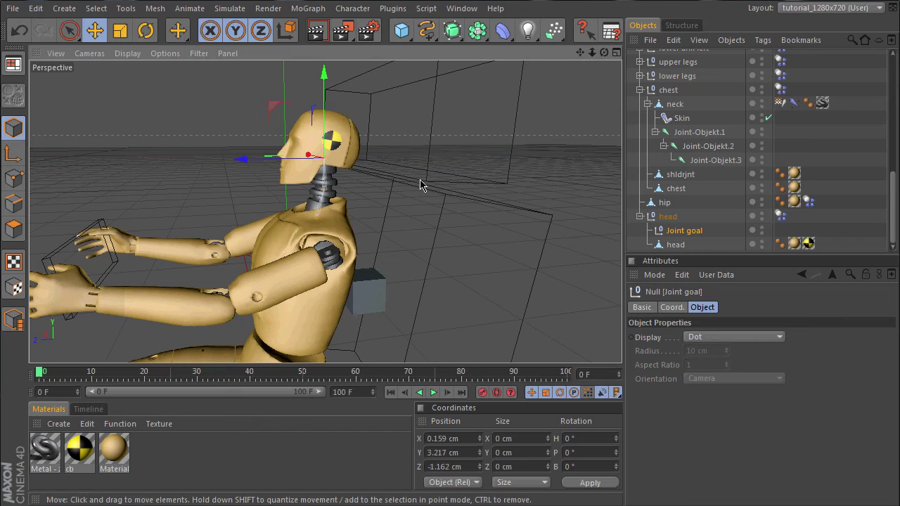
drag(893, 204, 893, 67)
click(632, 57)
Step: Copy the Dummy and paste it into the taxi scene tutorial_03.c4d
click(662, 57)
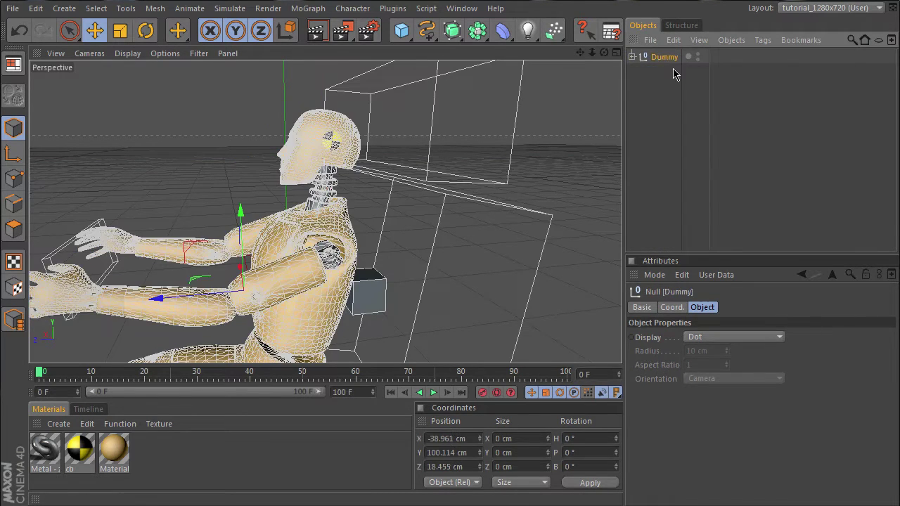
click(673, 40)
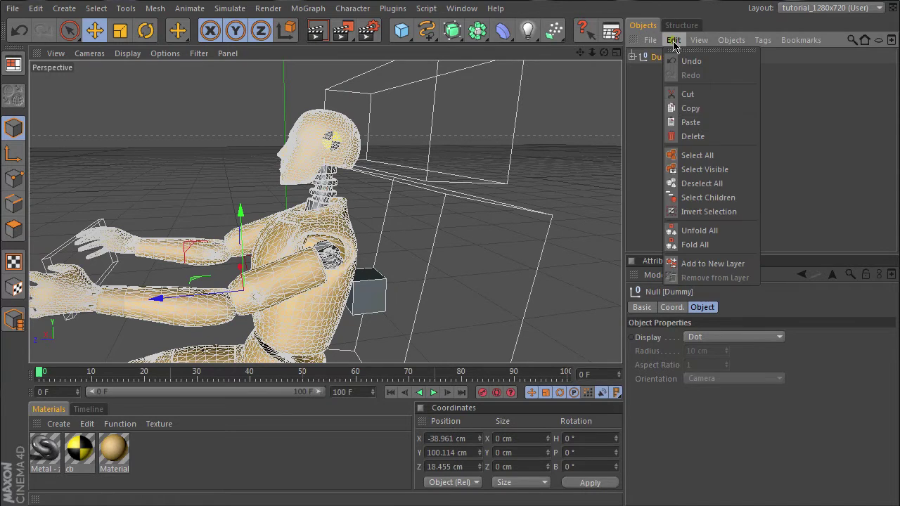
click(706, 109)
click(462, 9)
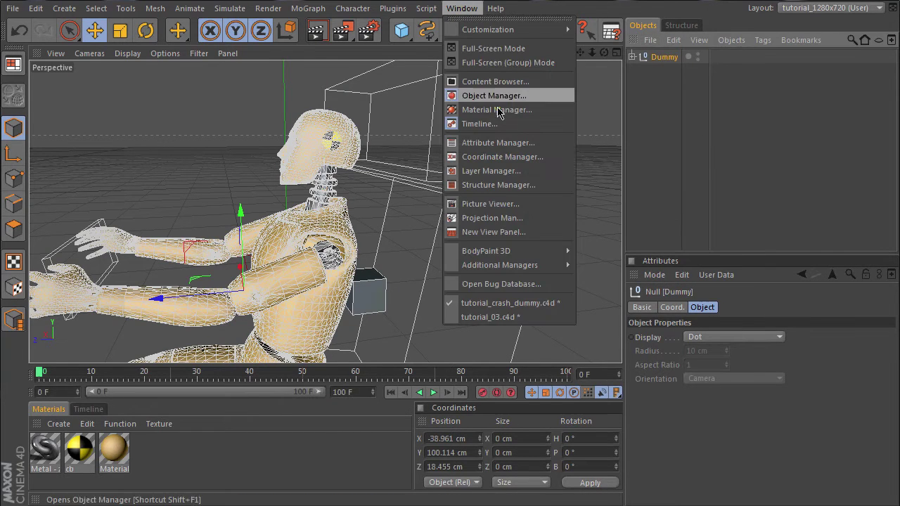
click(484, 317)
click(672, 40)
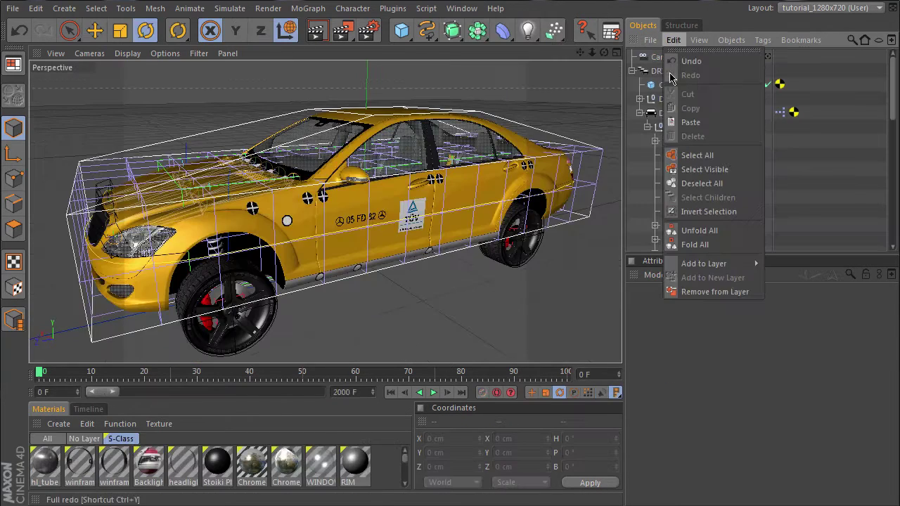
click(691, 122)
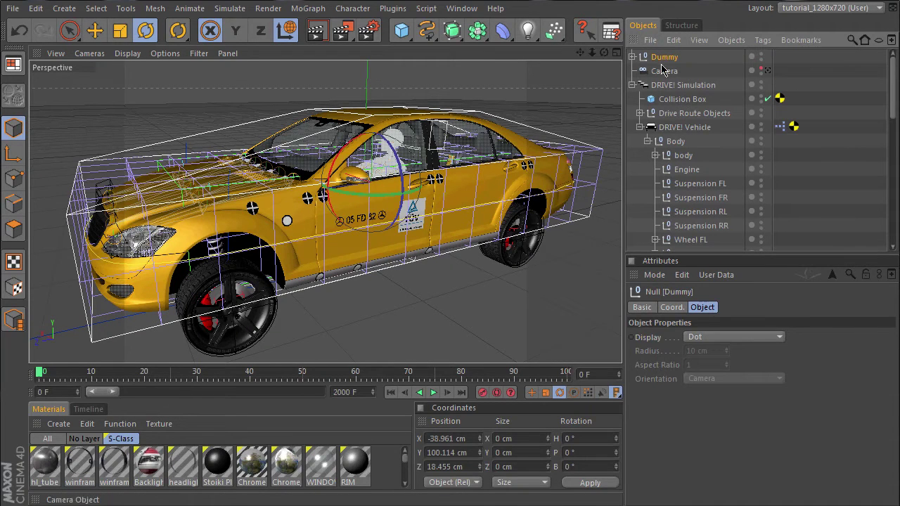
Step: Parent the Dummy under the vehicle's Body and frame the car from a low side view
drag(665, 62, 686, 153)
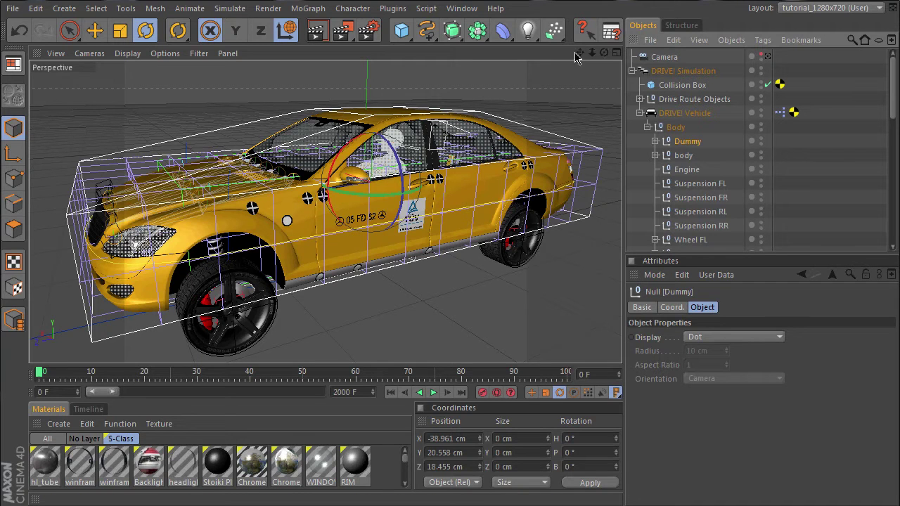
drag(604, 54, 622, 369)
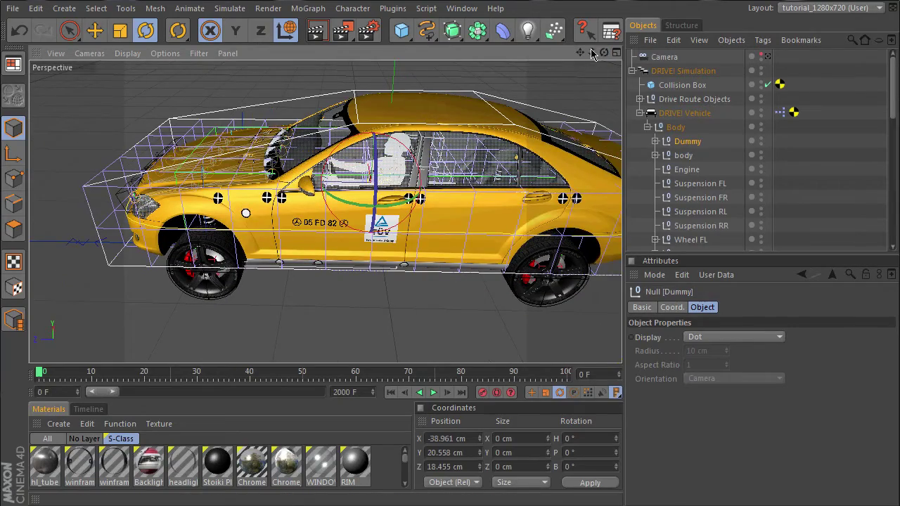
drag(580, 53, 622, 367)
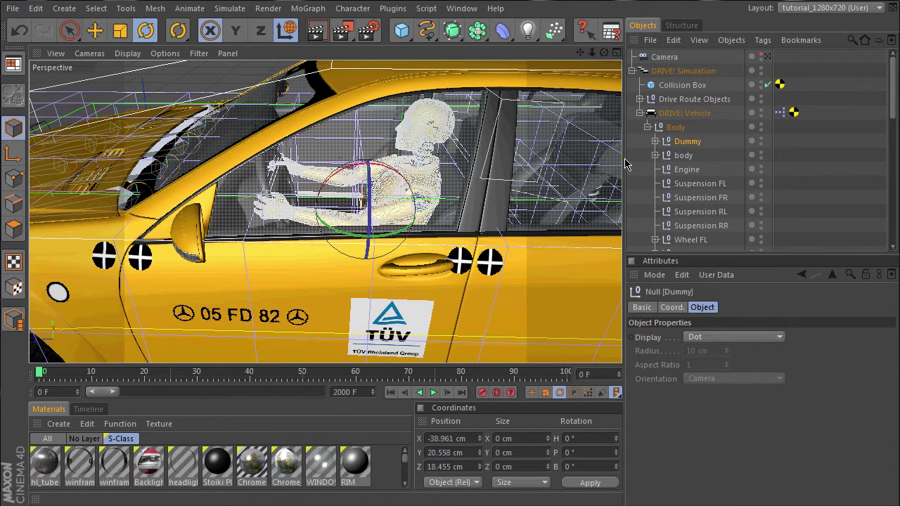
Step: Show the project settings' Dynamics tab in the Attributes Manager
click(653, 275)
click(673, 337)
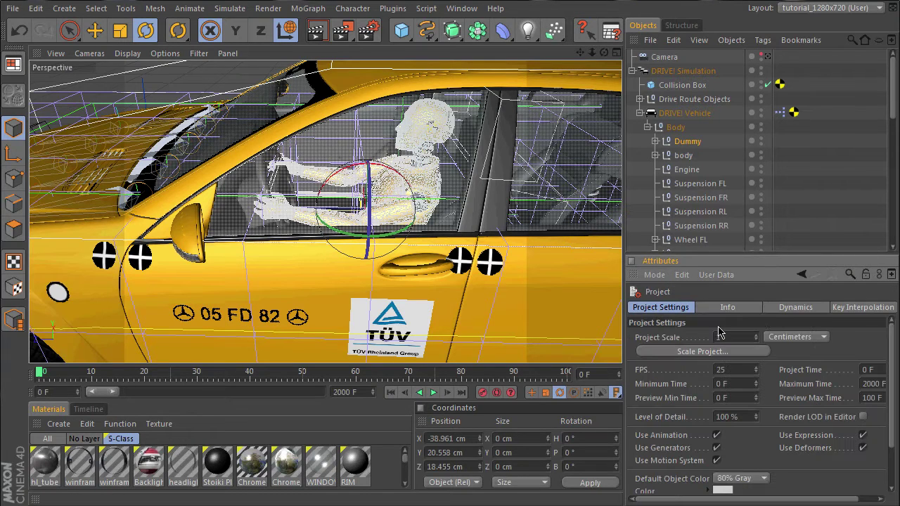
click(809, 311)
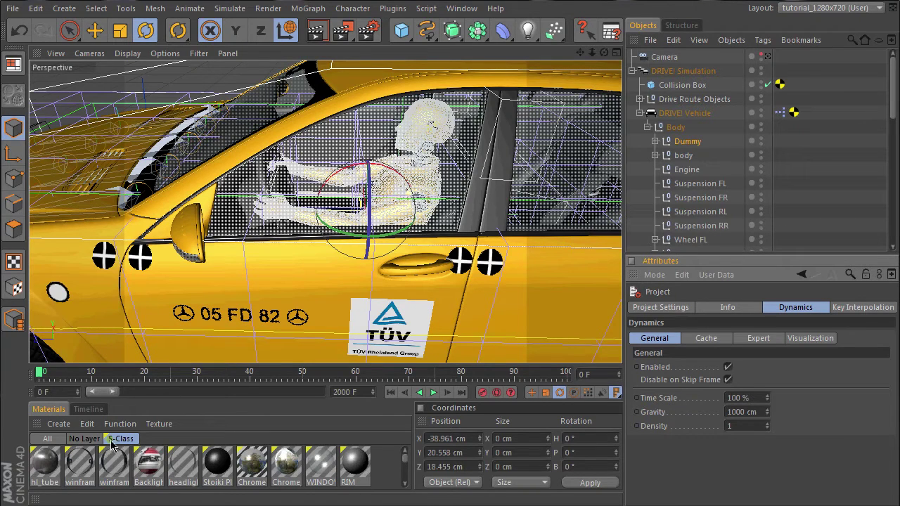
Step: Clear the DRIVE! Simulation's keys at frames 76–77 in the Timeline dope sheet
click(88, 411)
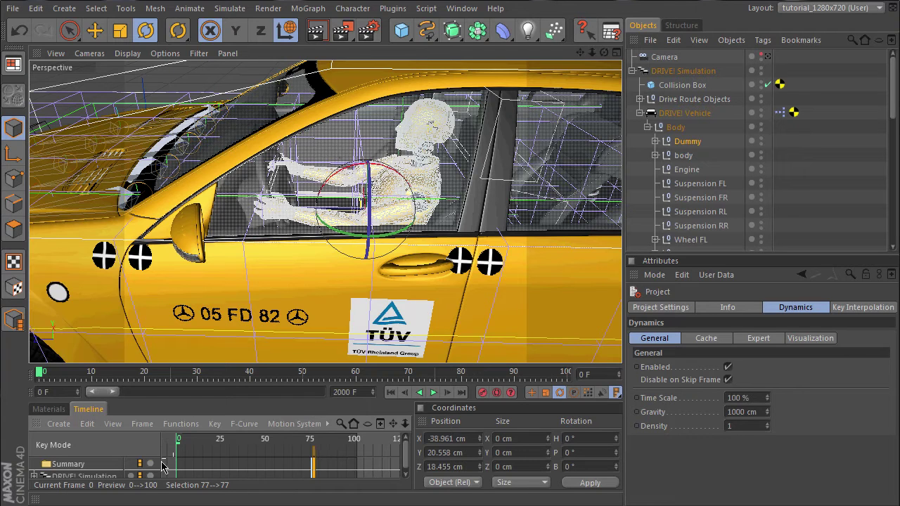
mouse_move(312, 474)
scroll(407, 464, down, 1)
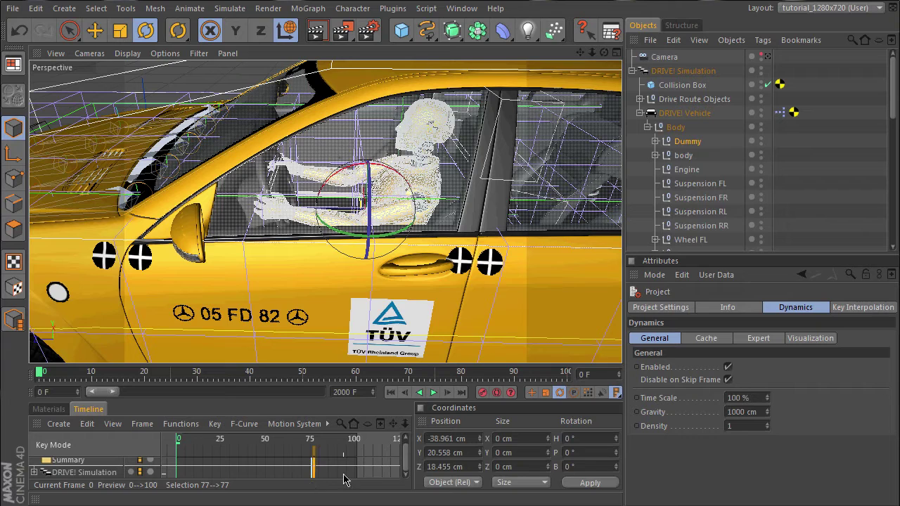
drag(301, 468, 336, 485)
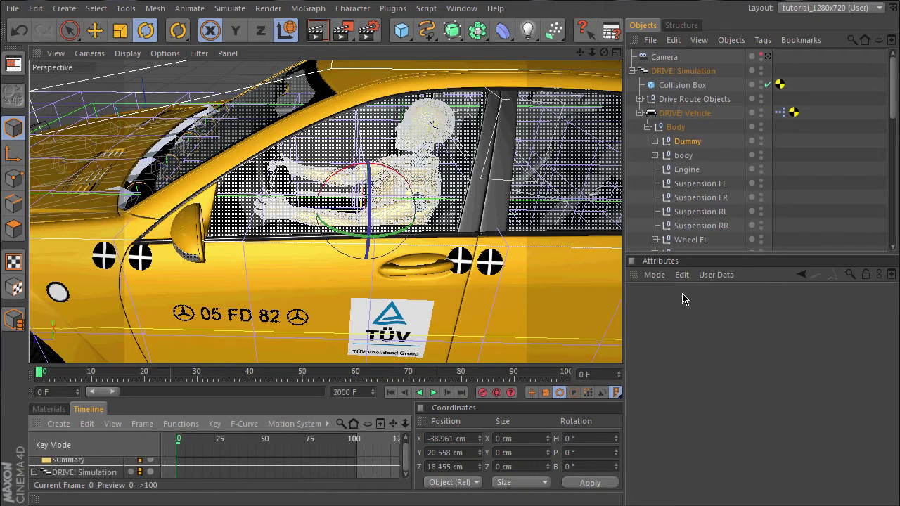
Step: Set Time Scale to 10% on the DRIVE! Simulation object and in the project dynamics settings
click(679, 71)
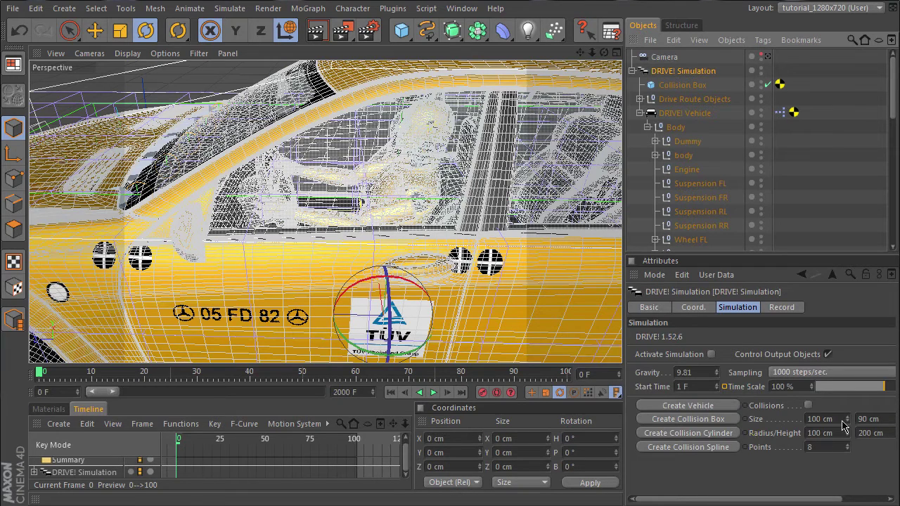
drag(883, 391, 823, 395)
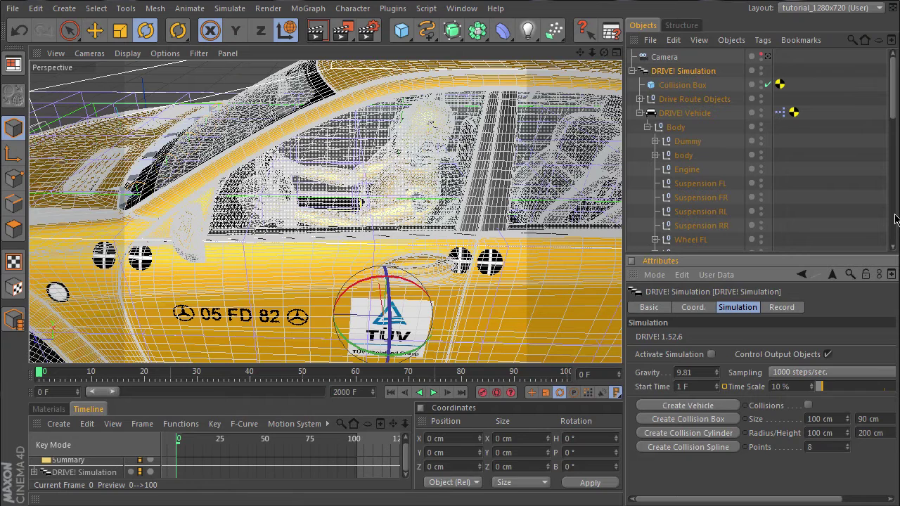
click(655, 275)
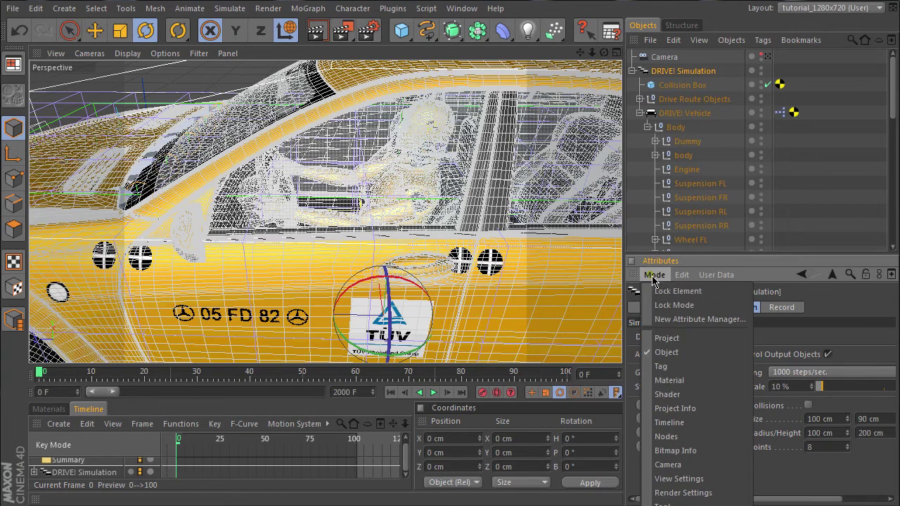
click(658, 338)
drag(754, 400, 706, 402)
text(10)
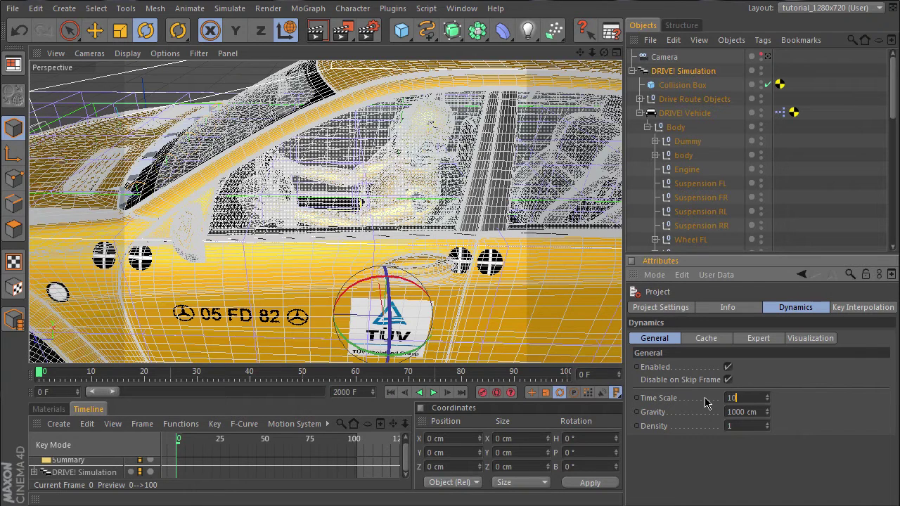
Step: Turn off editor visibility for the Windows glass in the car's body group
click(355, 158)
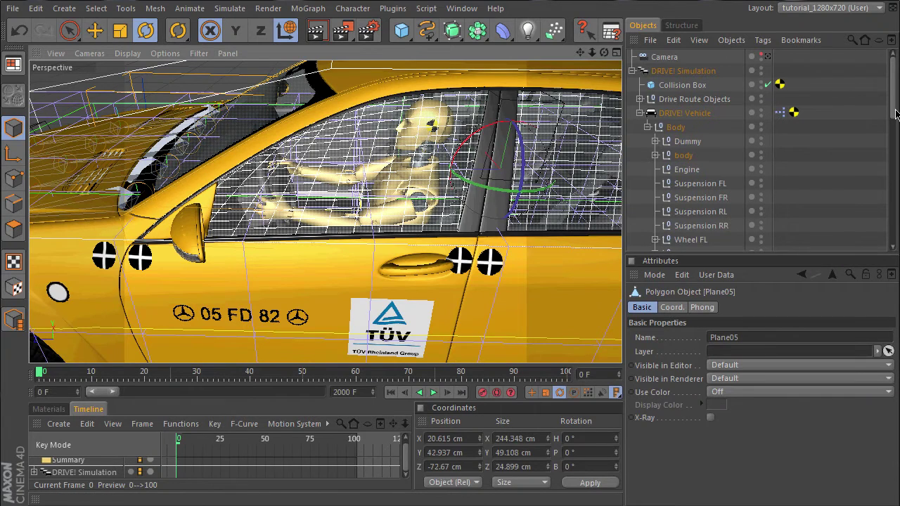
click(655, 155)
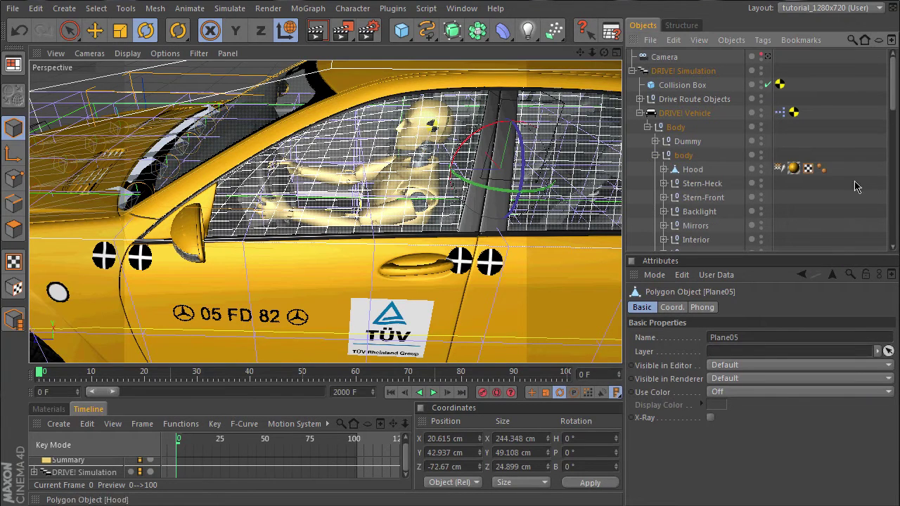
drag(896, 102, 894, 140)
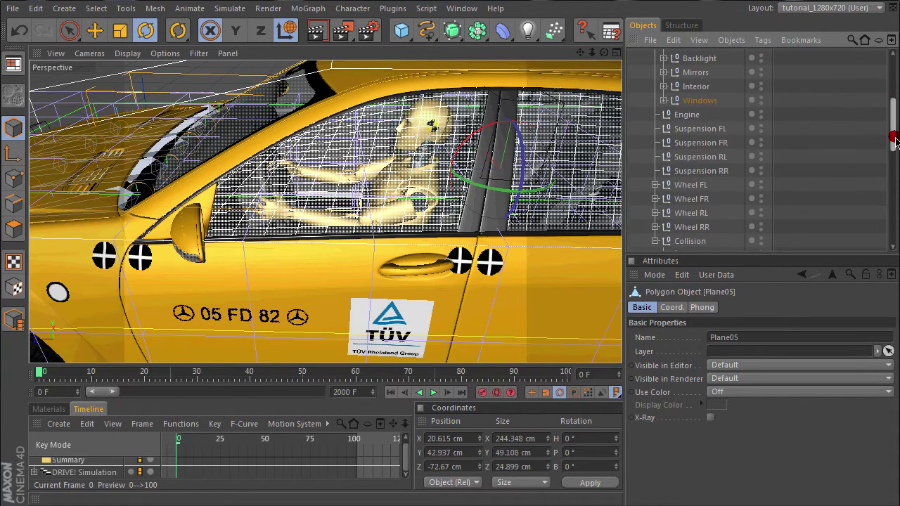
double_click(761, 97)
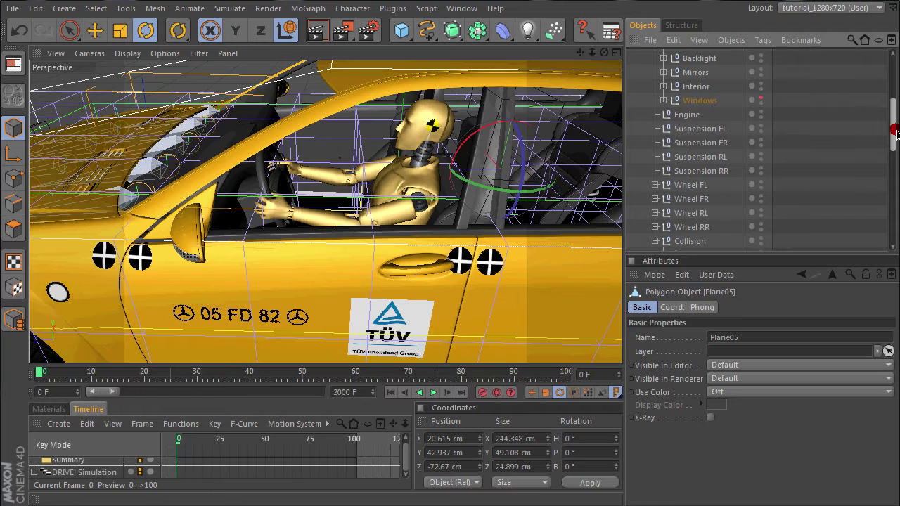
drag(893, 124, 895, 78)
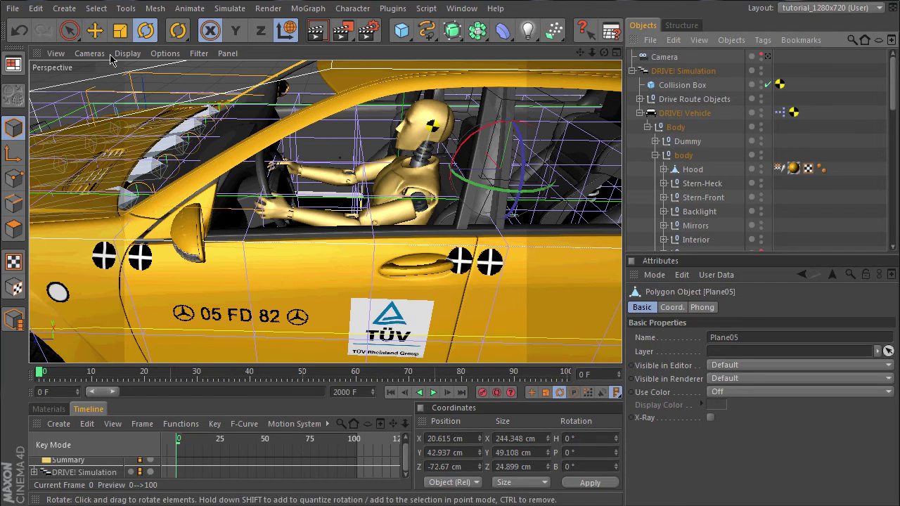
Step: Add a camera named Camera Car and parent it under the car's Body
click(62, 10)
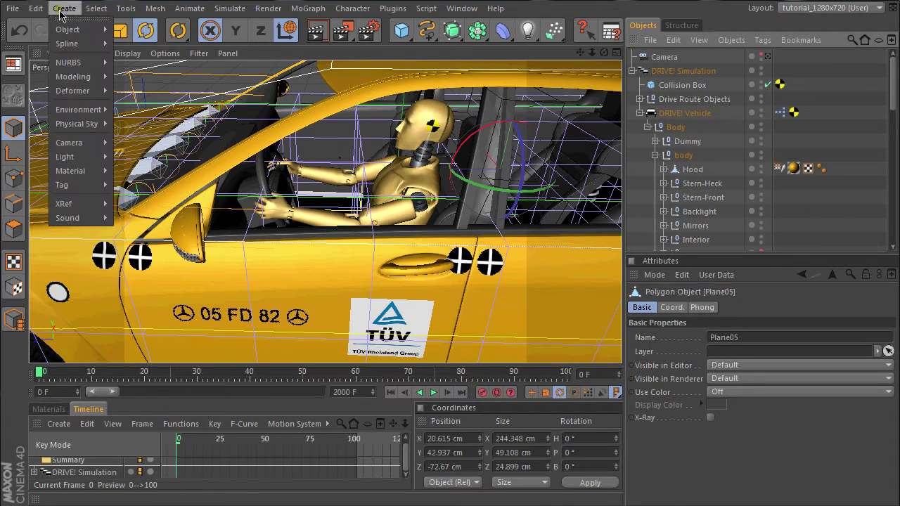
mouse_move(87, 142)
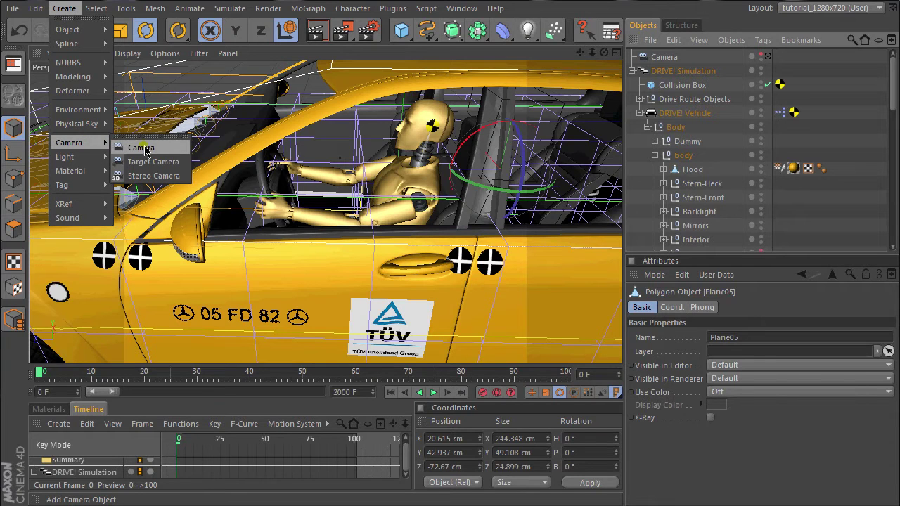
click(143, 147)
double_click(666, 57)
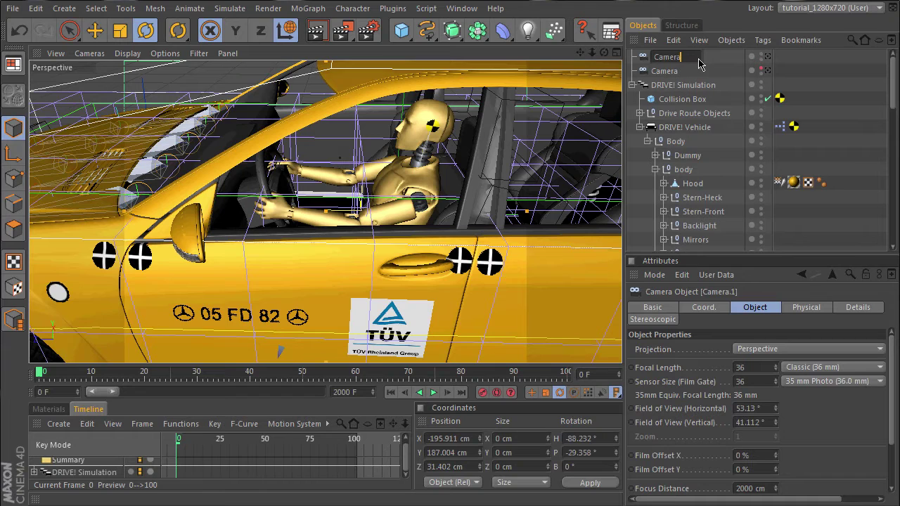
text(Car)
key(Return)
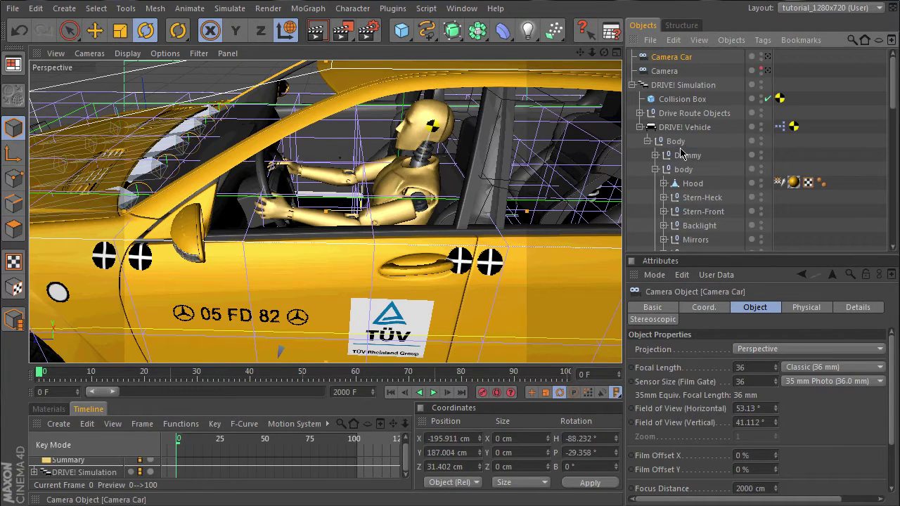
drag(681, 153, 703, 150)
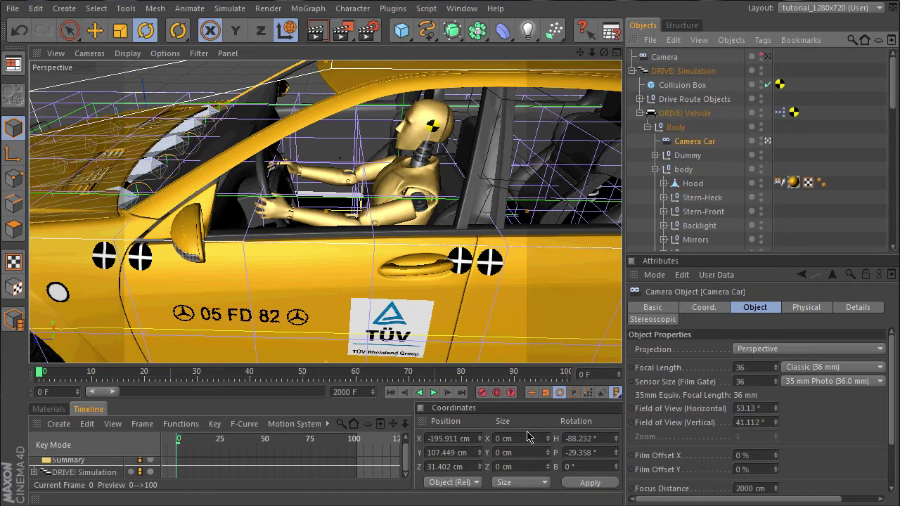
Step: Play the crash simulation and pause it at frame 816
click(433, 393)
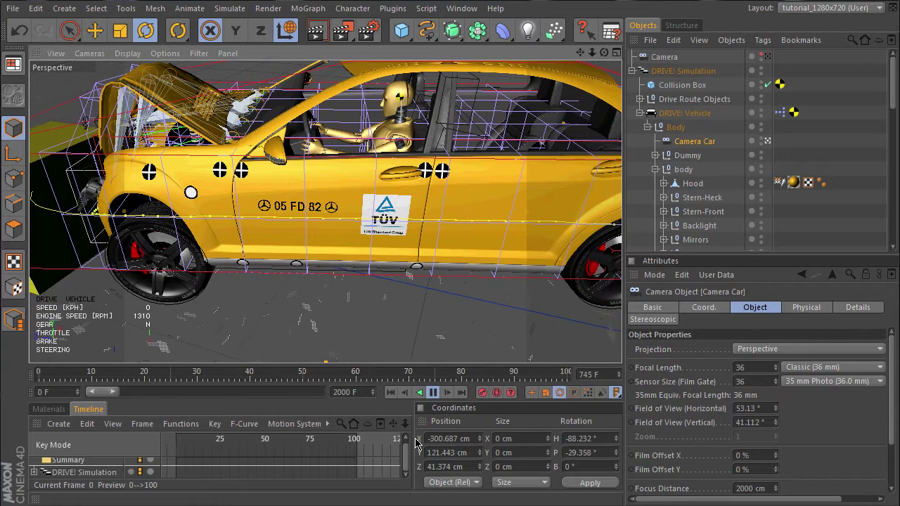
click(433, 394)
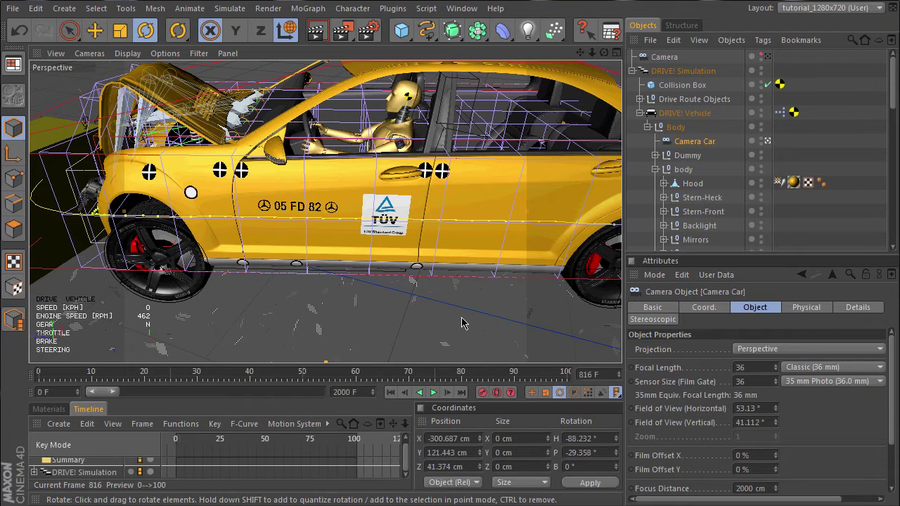
Step: Rewind to frame 0, review the airbag cylinder's Object and Caps tabs, and start the preview at frame 7
click(391, 393)
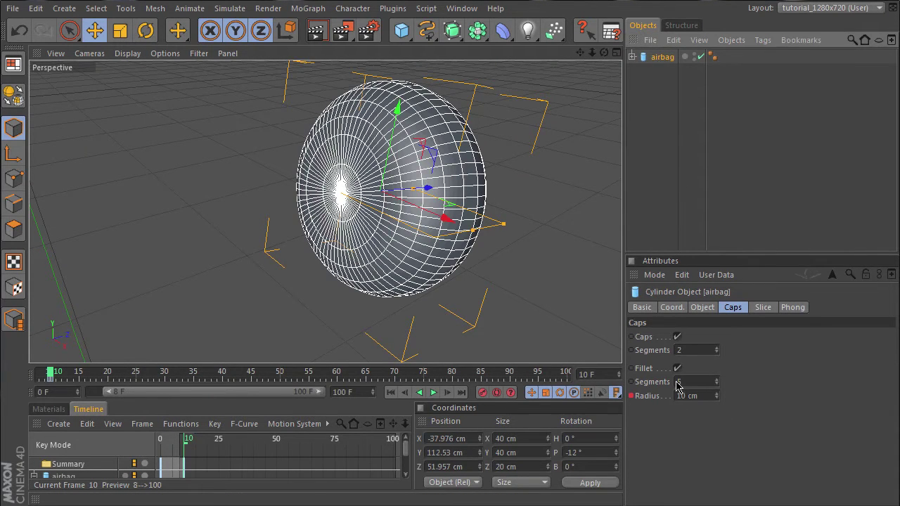
click(702, 310)
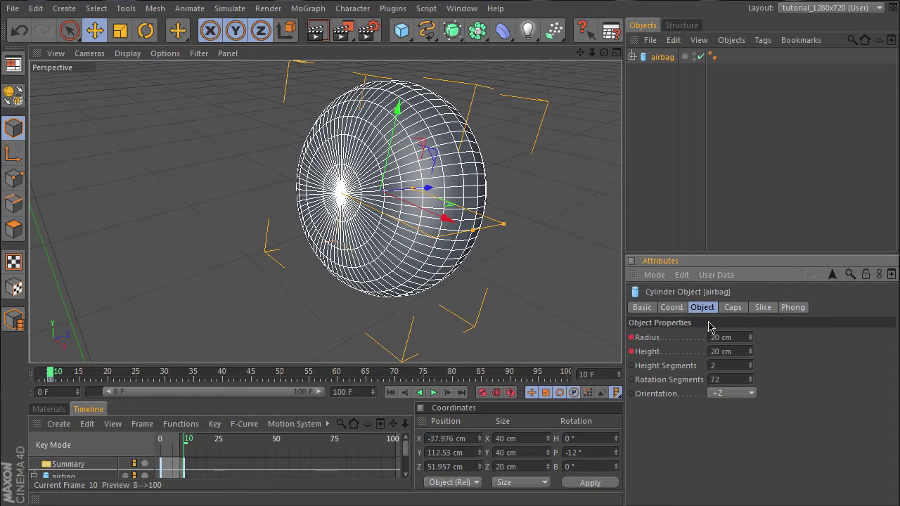
click(731, 309)
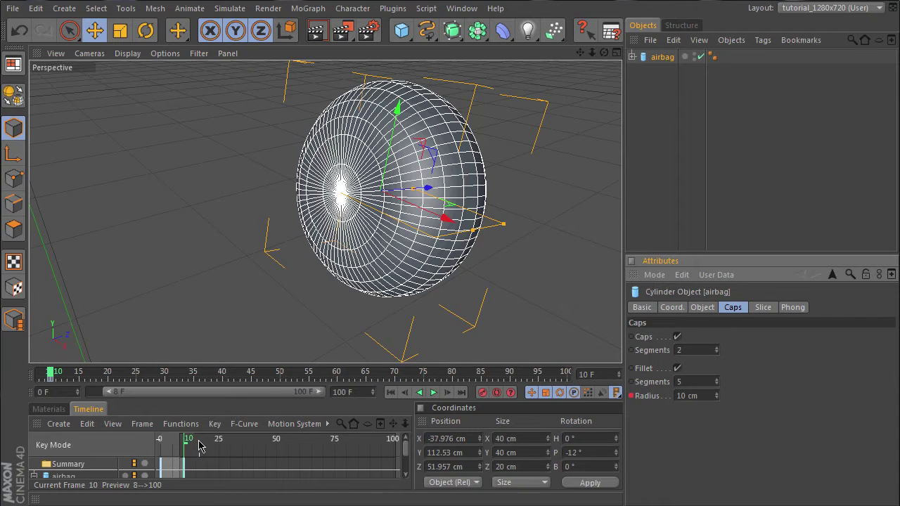
mouse_move(189, 443)
mouse_down()
mouse_move(161, 443)
mouse_move(185, 442)
mouse_up()
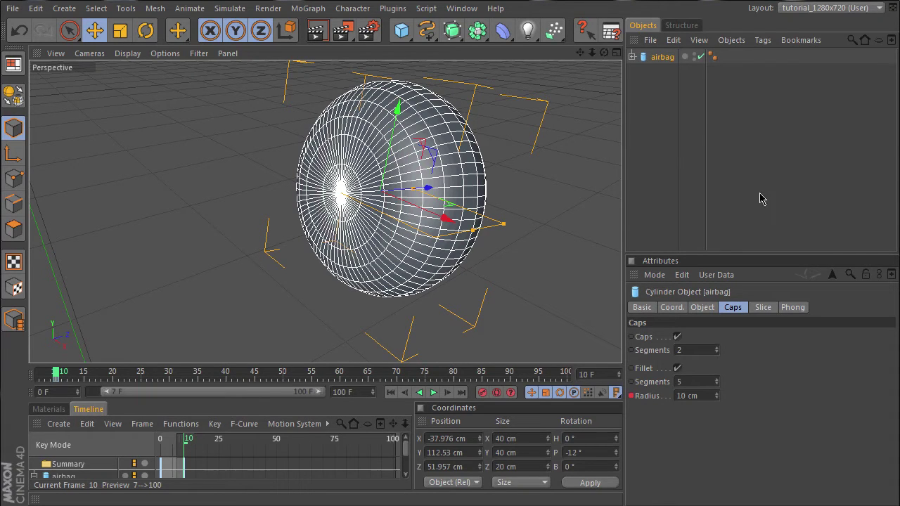
Step: Enable the Jiggle deformer under airbag
click(632, 56)
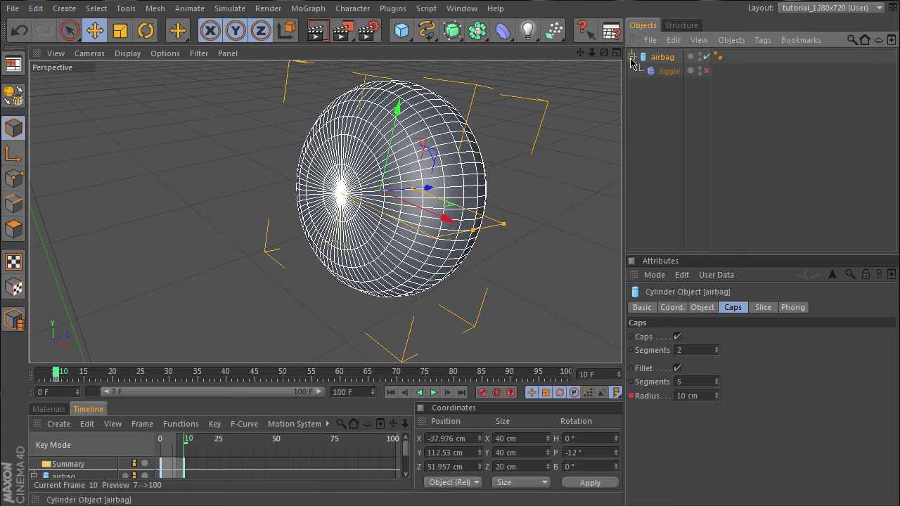
click(672, 73)
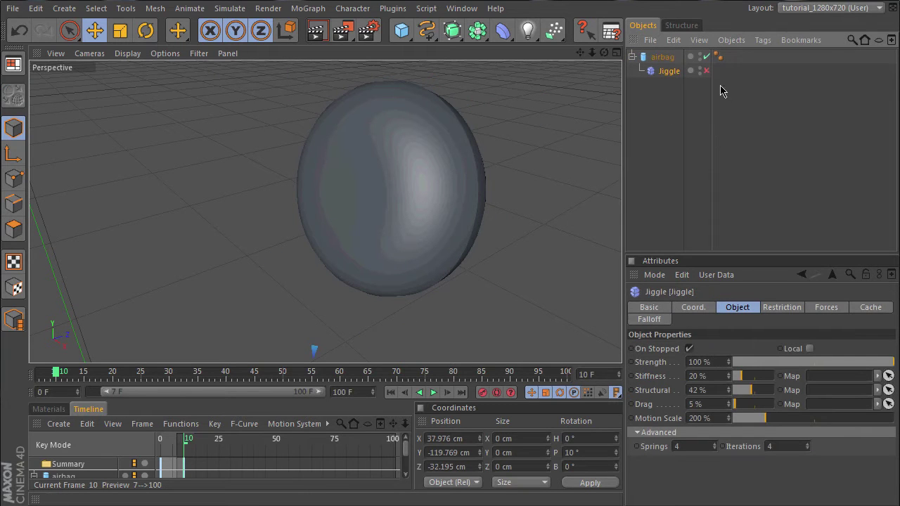
click(706, 71)
Step: Preview the jiggling inflation, rewind to frame 0, and delete the airbag's keys from frames 0–10
click(163, 439)
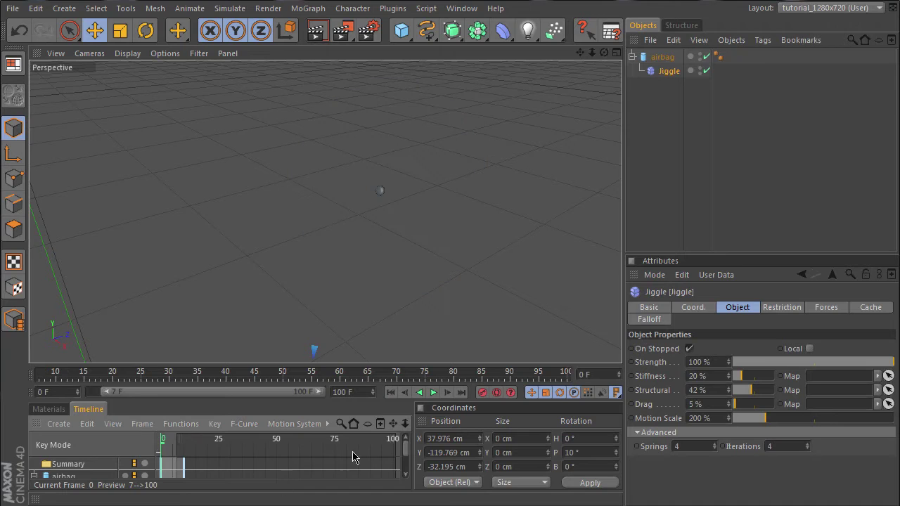
click(433, 393)
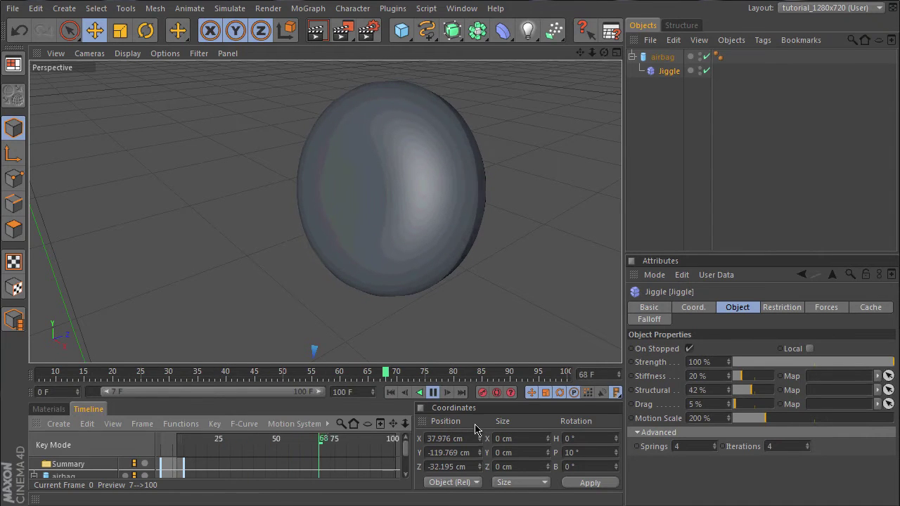
key(F8)
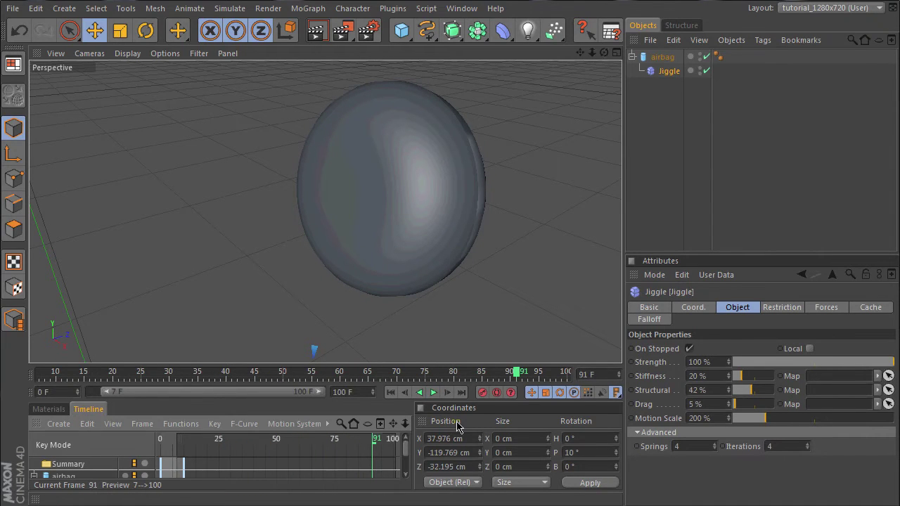
key(shift+f)
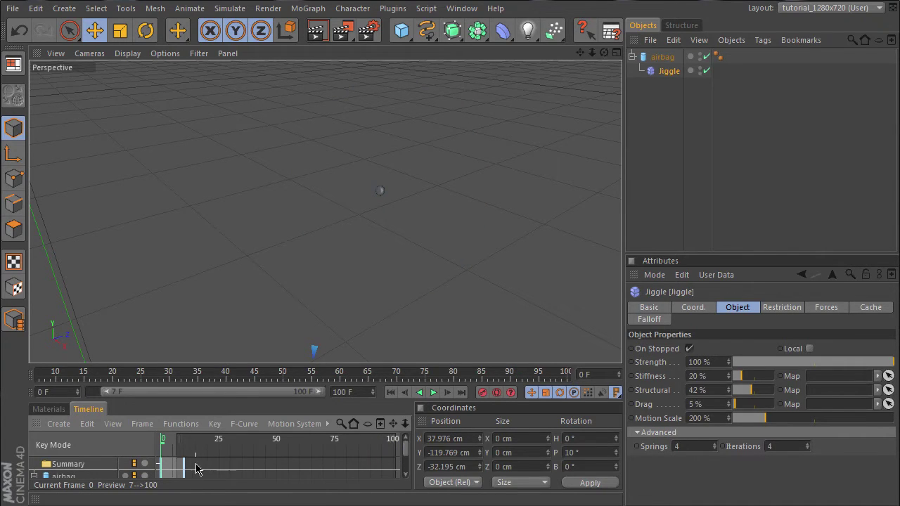
drag(197, 469, 156, 474)
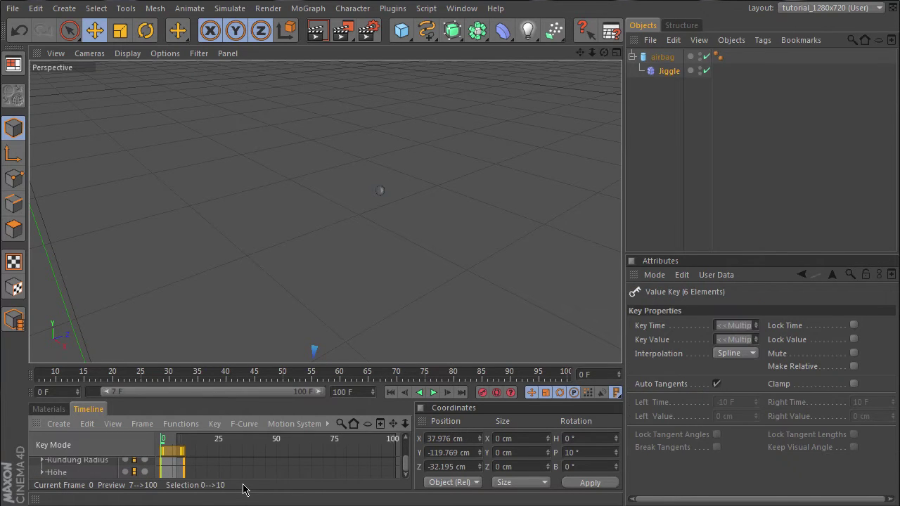
key(Delete)
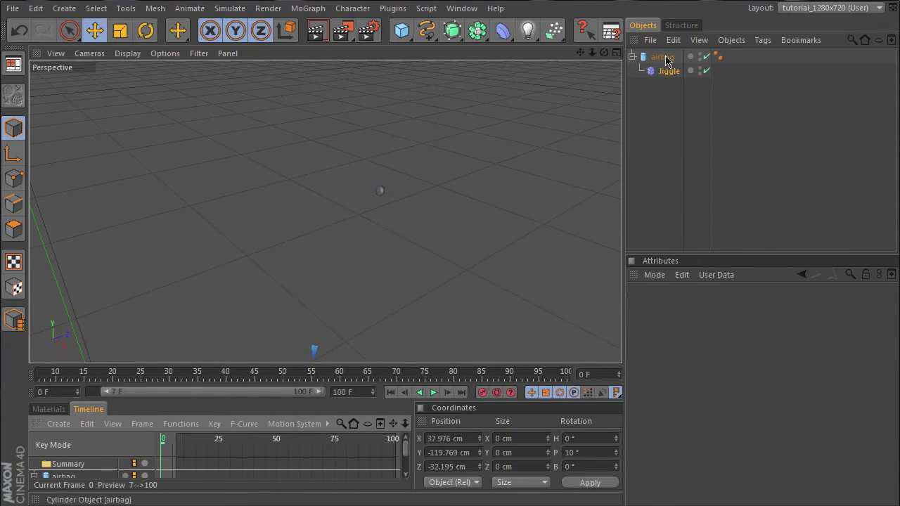
Step: Copy the airbag with its Jiggle into the crash-dummy taxi scene and nest it under Body
click(665, 57)
click(676, 41)
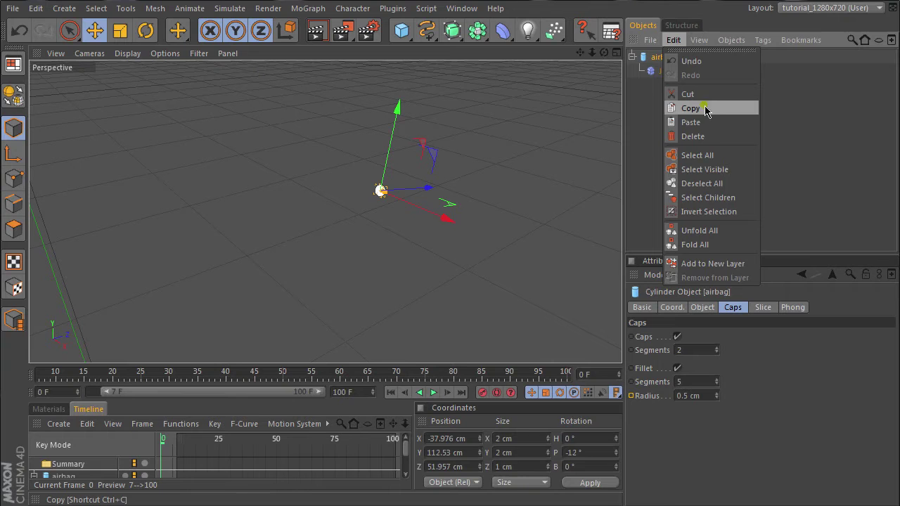
click(707, 110)
click(462, 8)
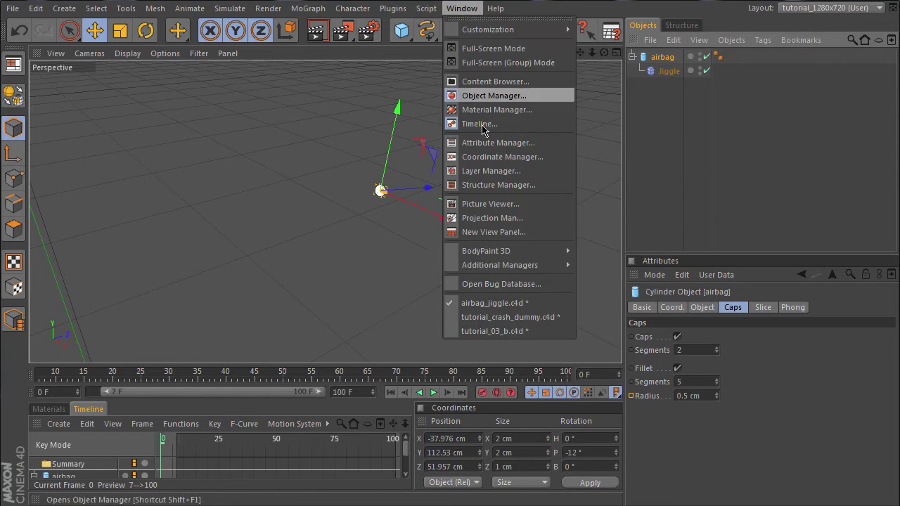
click(484, 332)
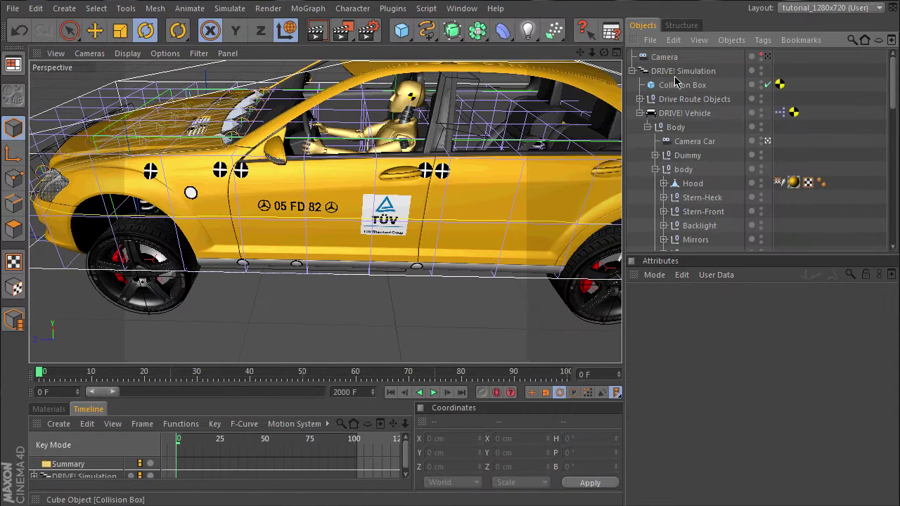
click(674, 40)
click(691, 122)
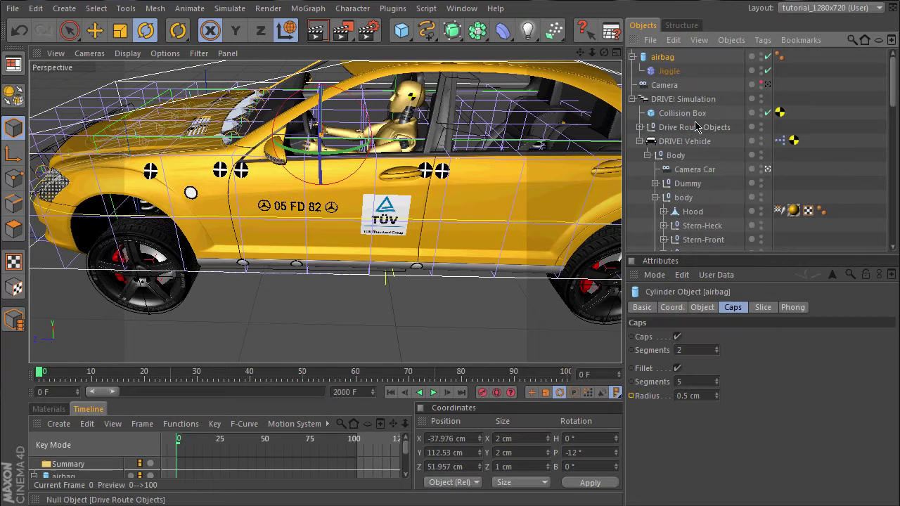
drag(701, 194, 689, 194)
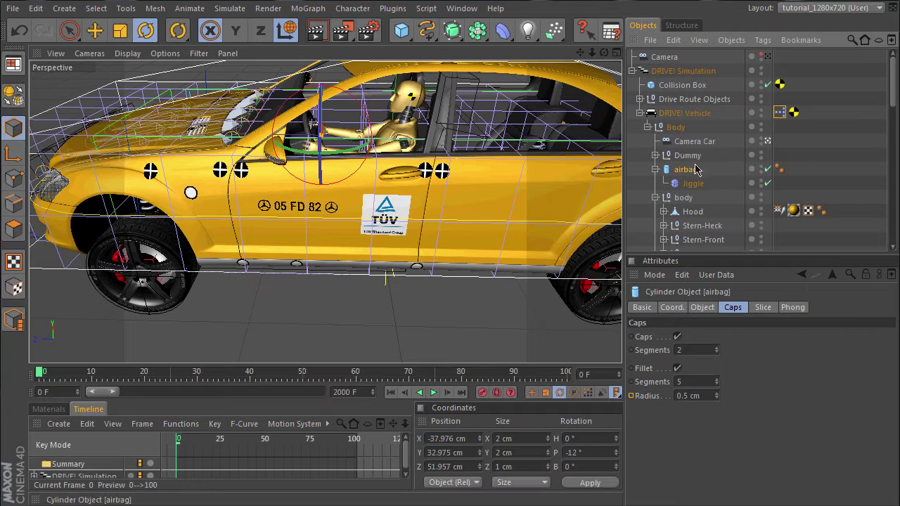
Step: Open the DRIVE! Vehicle's XPresso graph and add airbag and Jiggle nodes to it
click(779, 113)
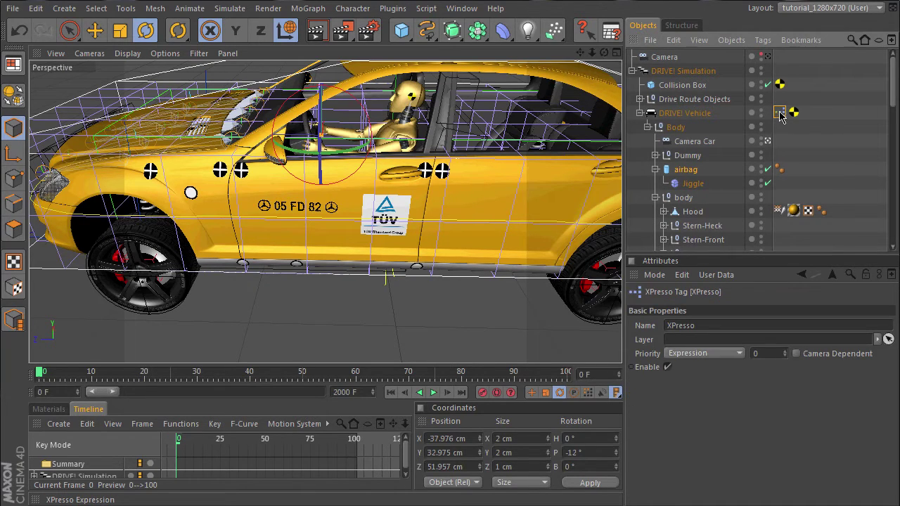
double_click(780, 115)
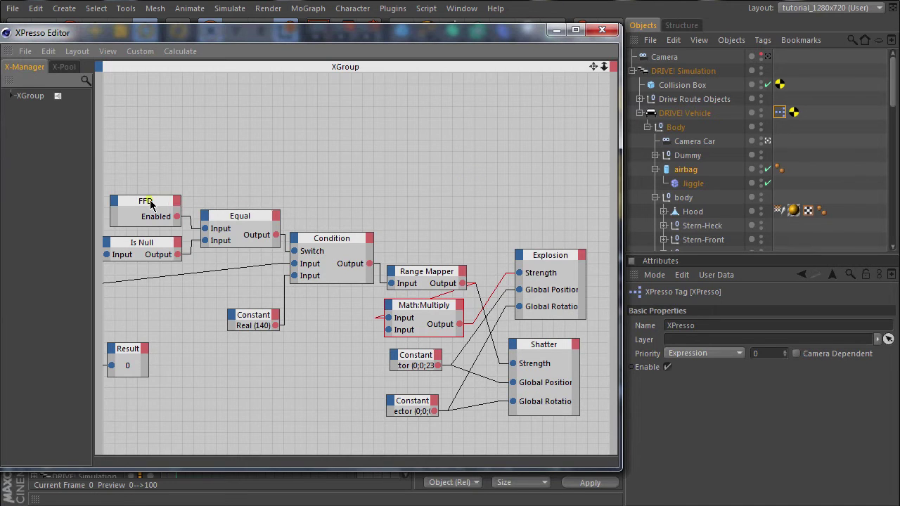
drag(150, 204, 153, 167)
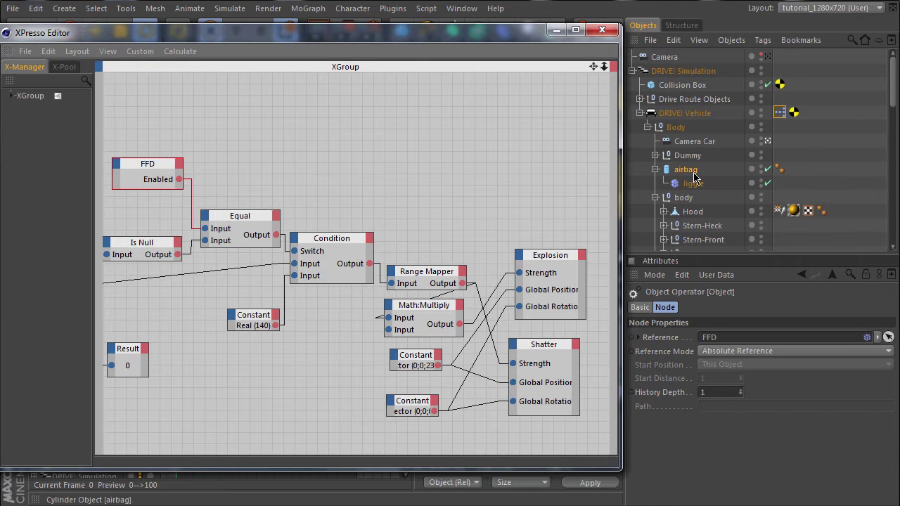
drag(691, 171, 552, 169)
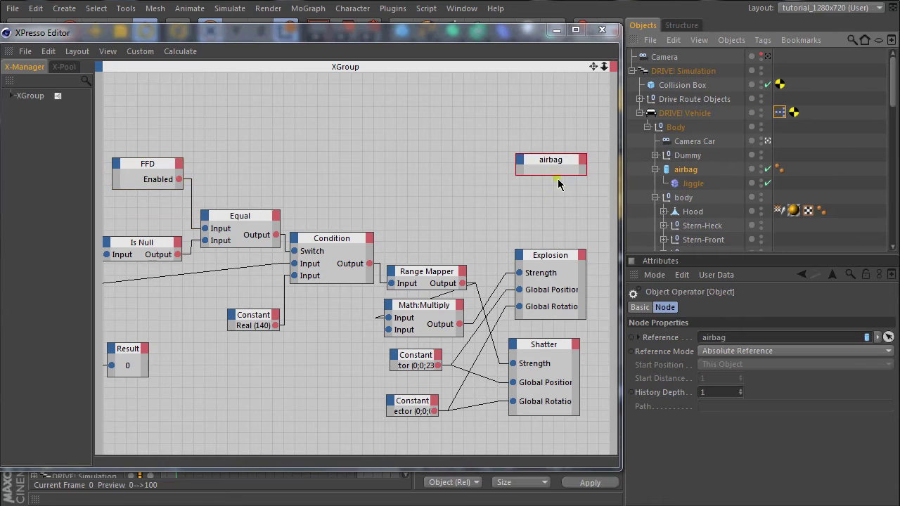
drag(559, 166, 563, 150)
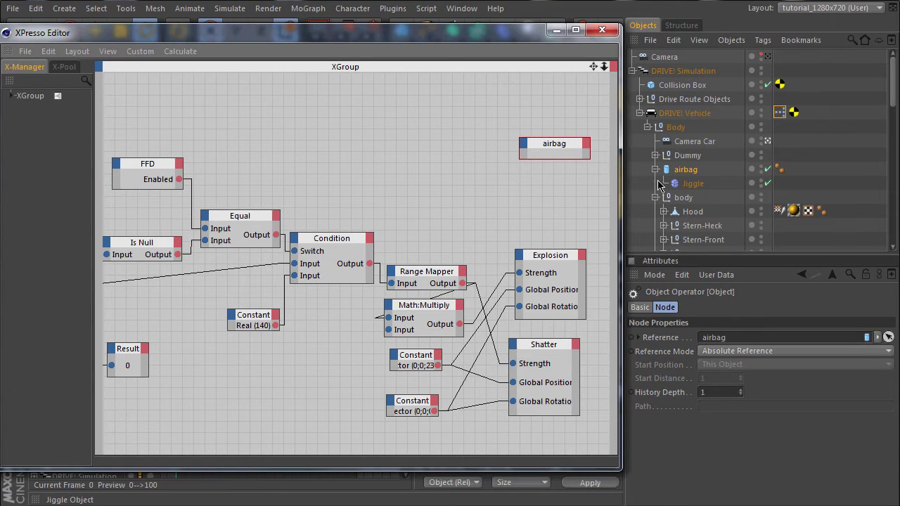
drag(694, 188, 561, 197)
Step: Give Jiggle and airbag Enabled inputs and wire the FFD's Enabled output to both
click(528, 198)
mouse_move(528, 203)
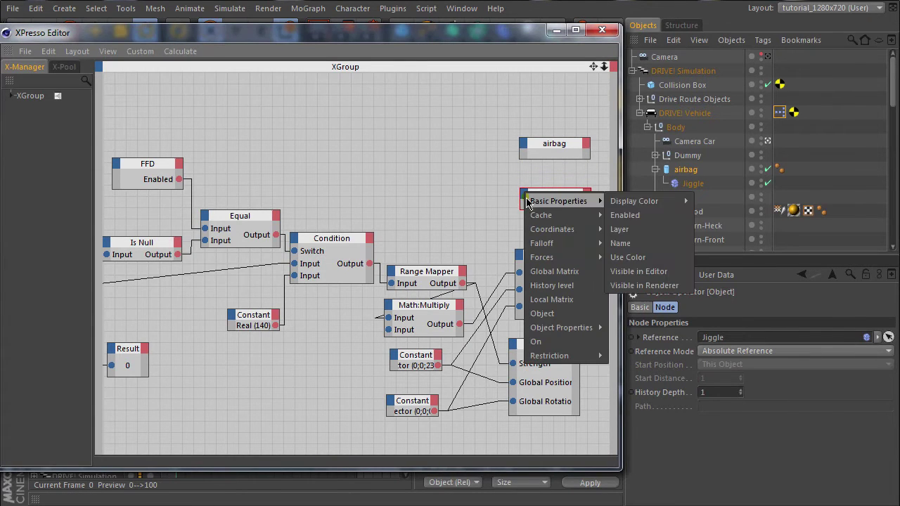
click(627, 216)
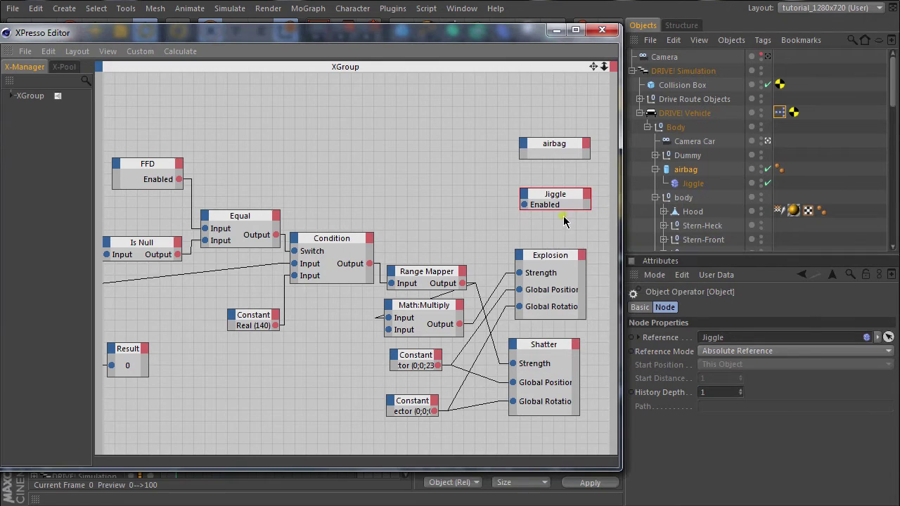
click(525, 143)
click(613, 173)
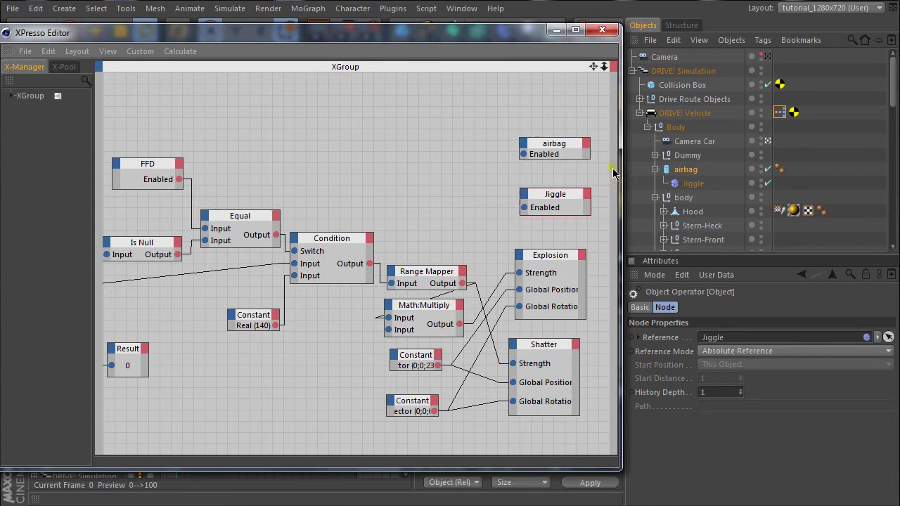
click(554, 160)
drag(554, 145, 557, 121)
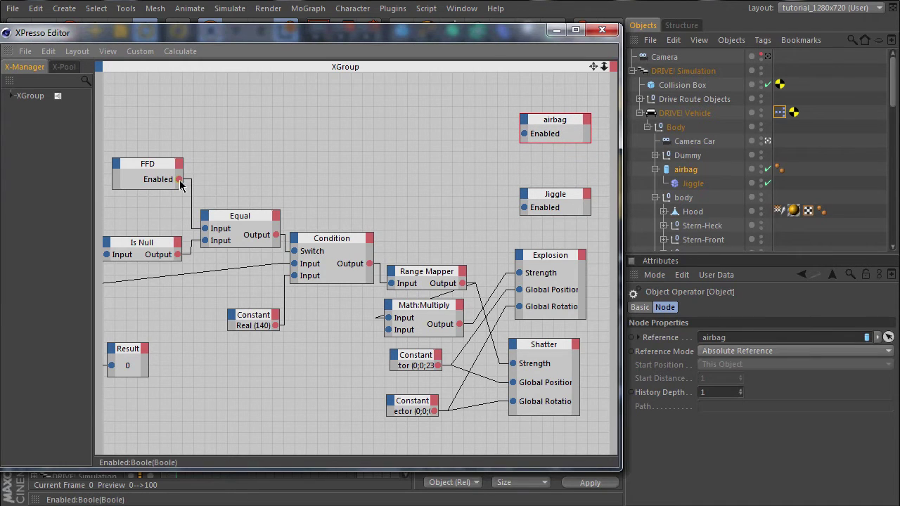
drag(179, 180, 524, 208)
drag(183, 181, 524, 136)
Step: Add Fillet Radius, Height and Radius input ports to the airbag node
click(525, 121)
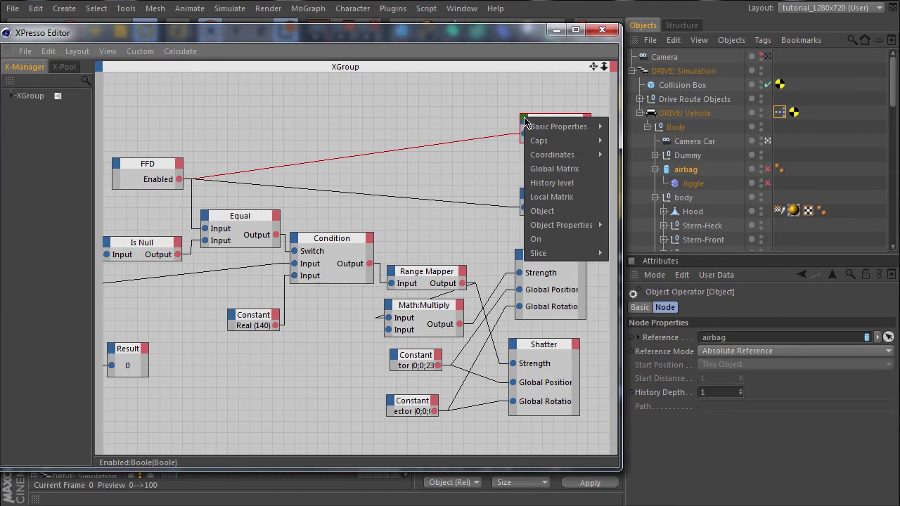
mouse_move(538, 143)
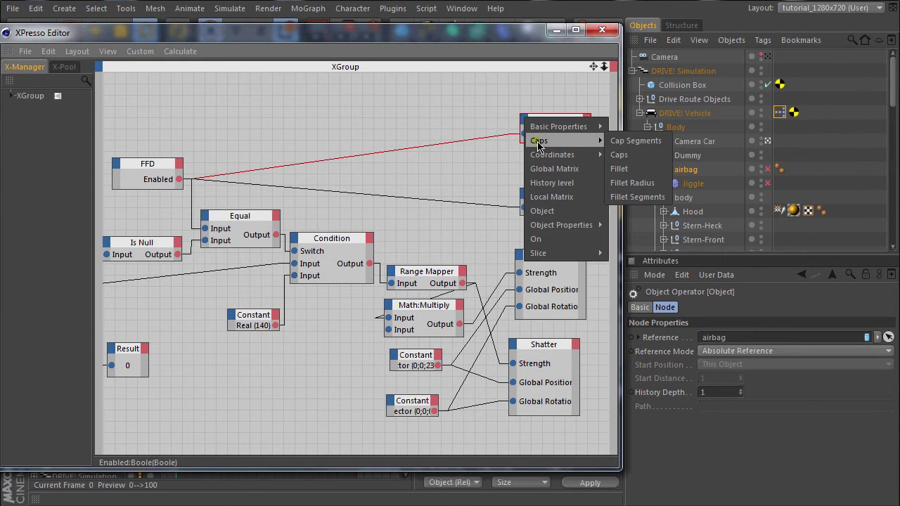
click(628, 184)
click(523, 125)
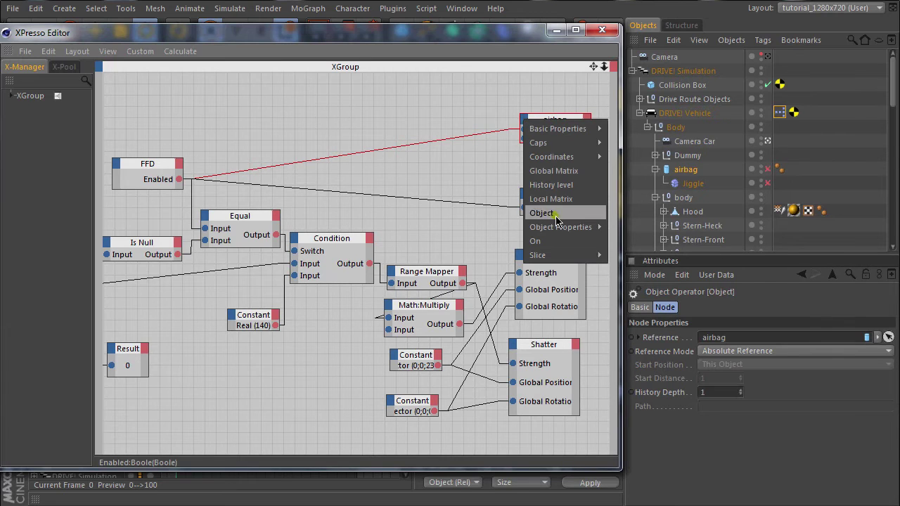
mouse_move(557, 225)
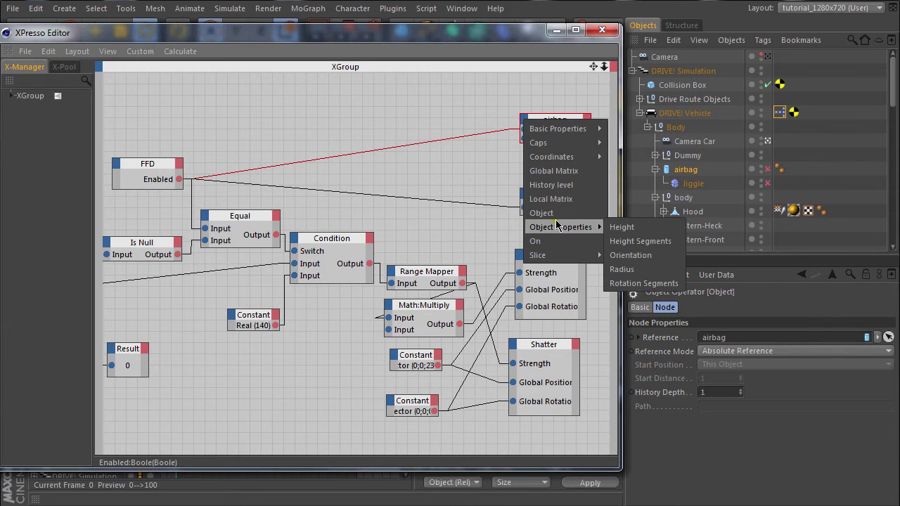
click(618, 226)
click(523, 125)
mouse_move(576, 227)
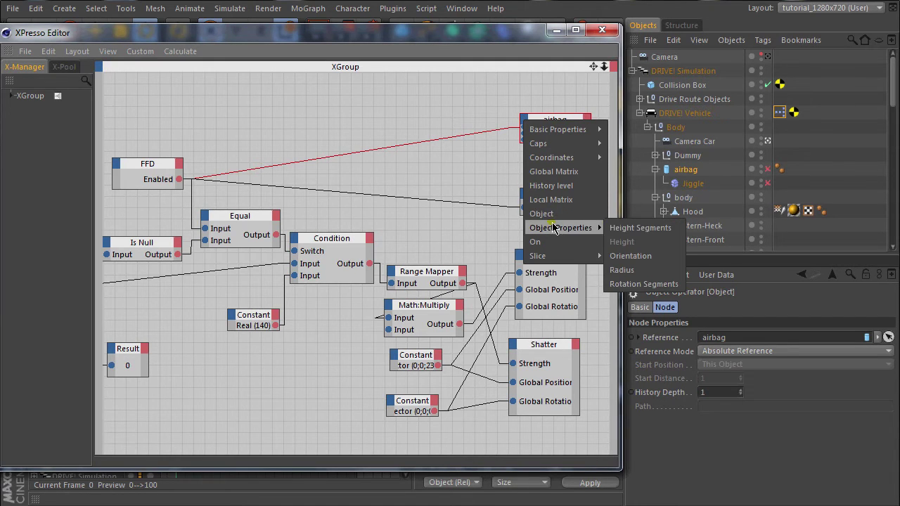
click(625, 272)
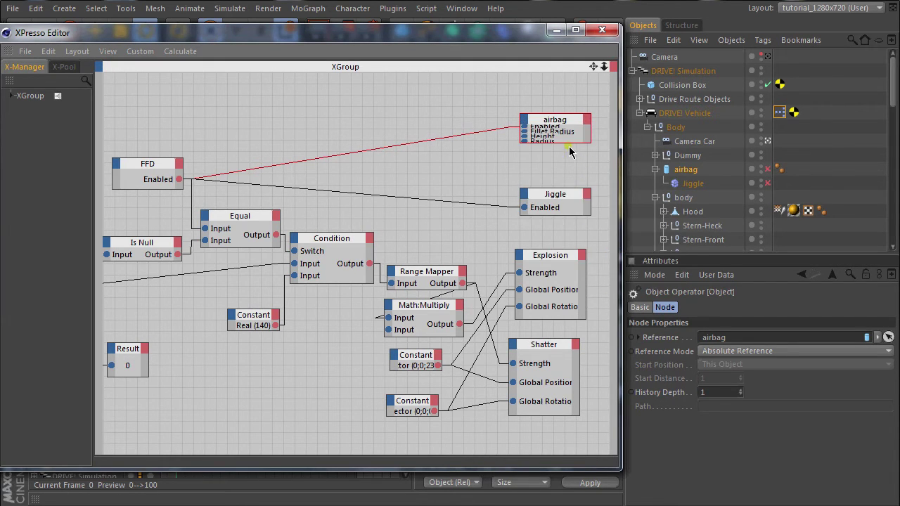
Step: Enlarge the airbag node and place the Jiggle node above it
drag(570, 143, 574, 172)
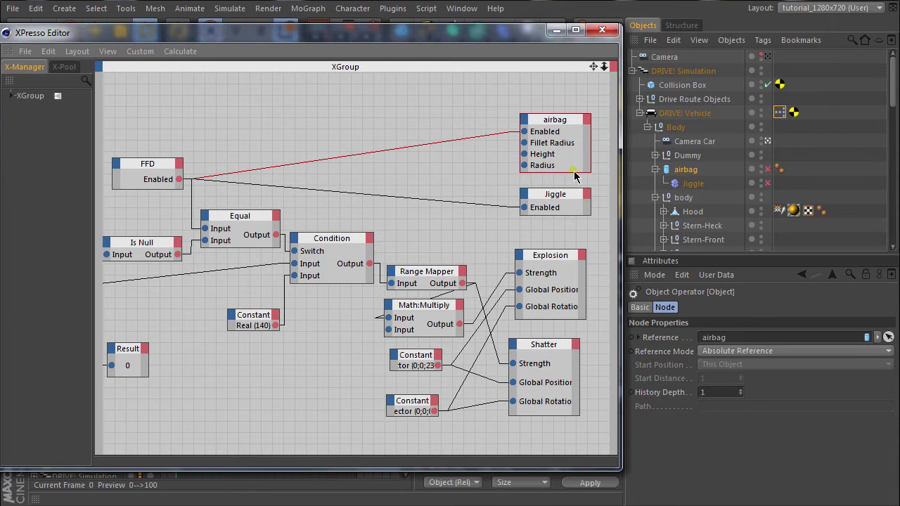
click(745, 272)
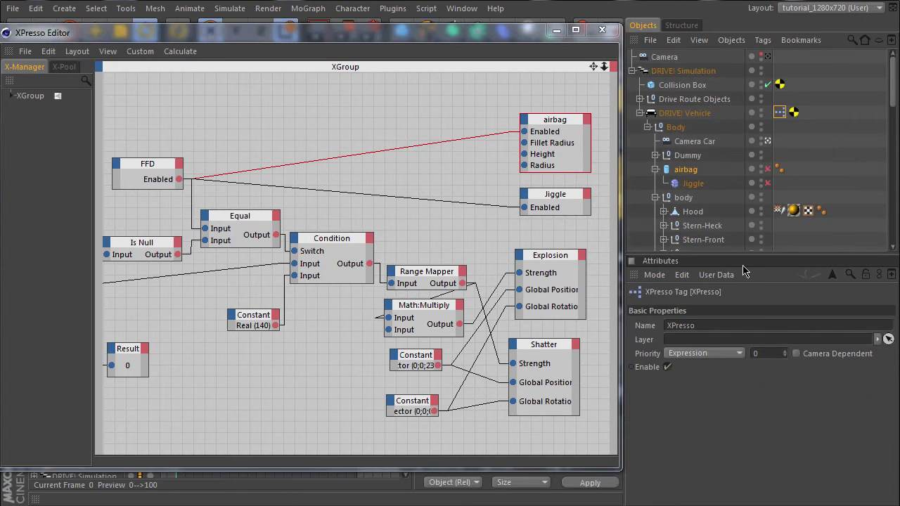
drag(555, 198, 557, 89)
drag(560, 123, 561, 163)
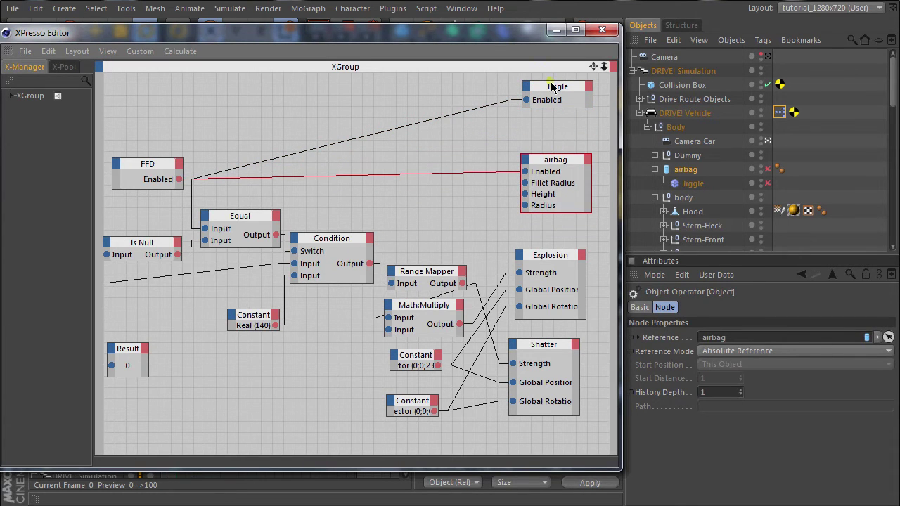
drag(552, 88, 551, 114)
Step: Duplicate the Range Mapper and set it to map 25–80 to 1–20 with lower and upper clamping
click(486, 283)
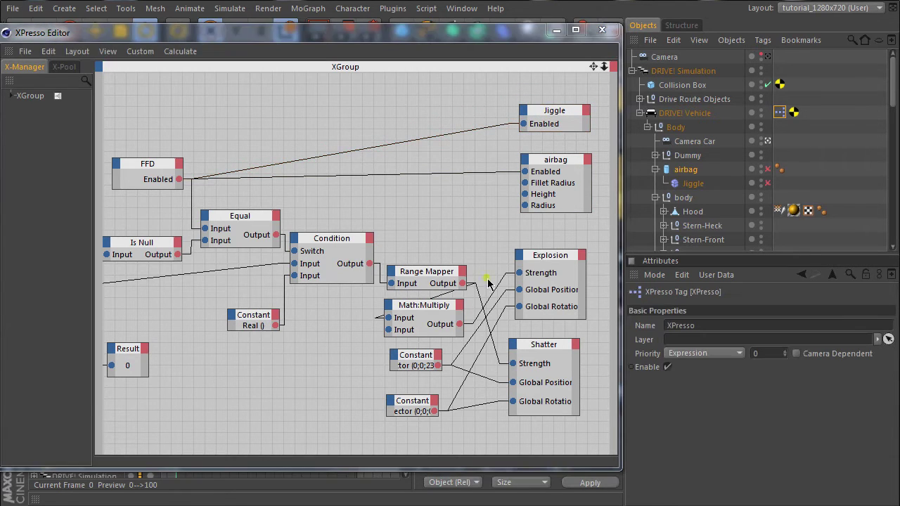
click(429, 276)
ctrl+drag(429, 276, 434, 237)
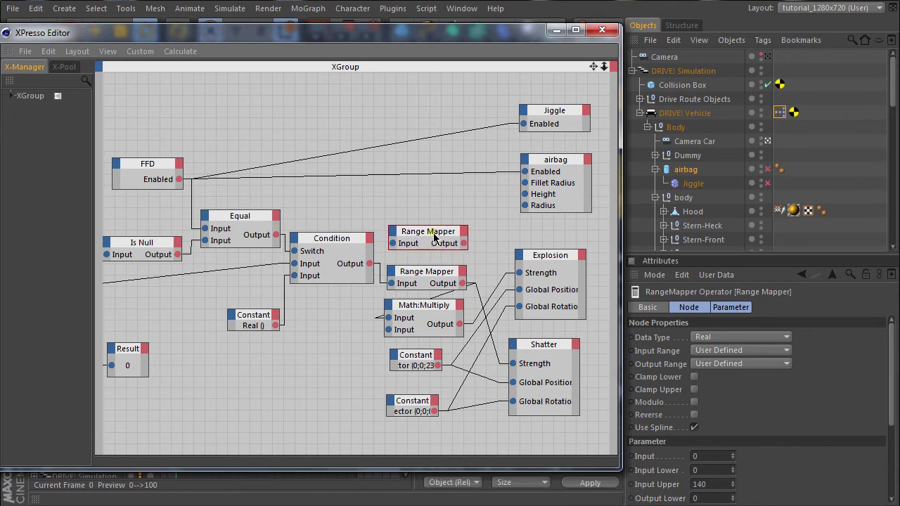
click(713, 473)
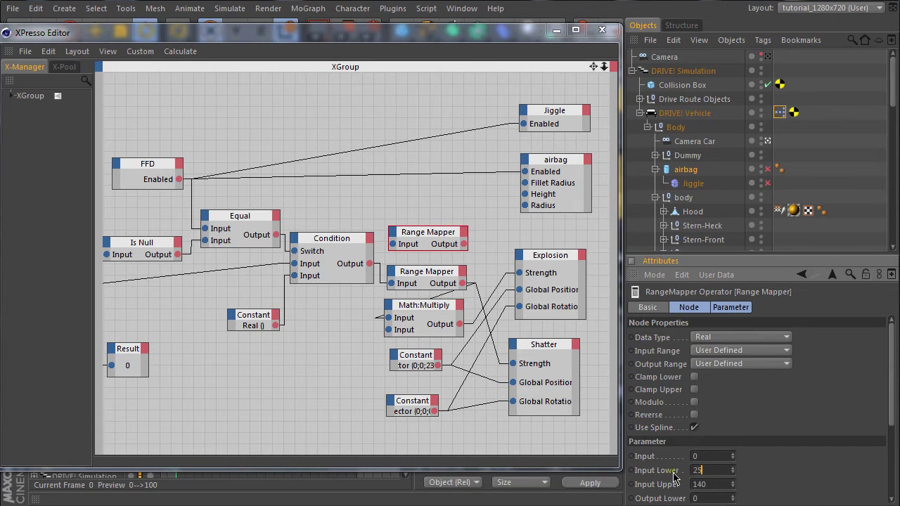
key(Tab)
key(Tab)
key(Tab)
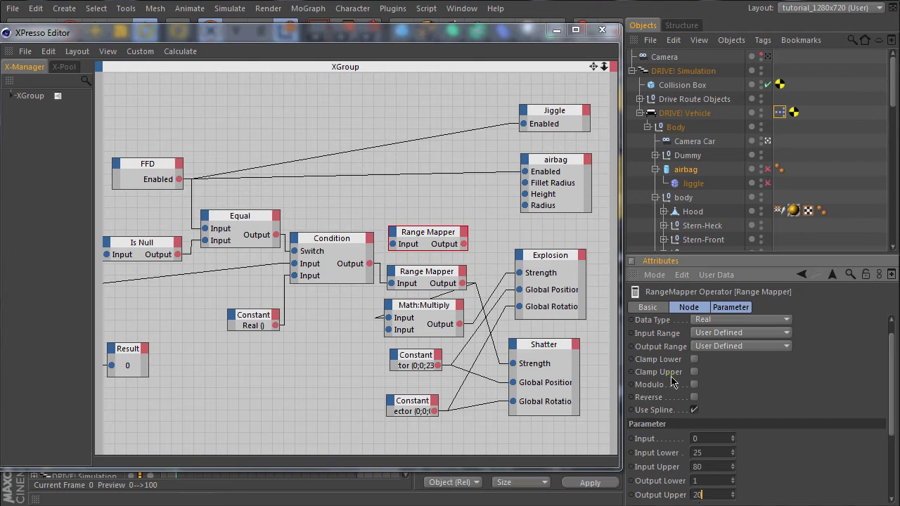
click(694, 372)
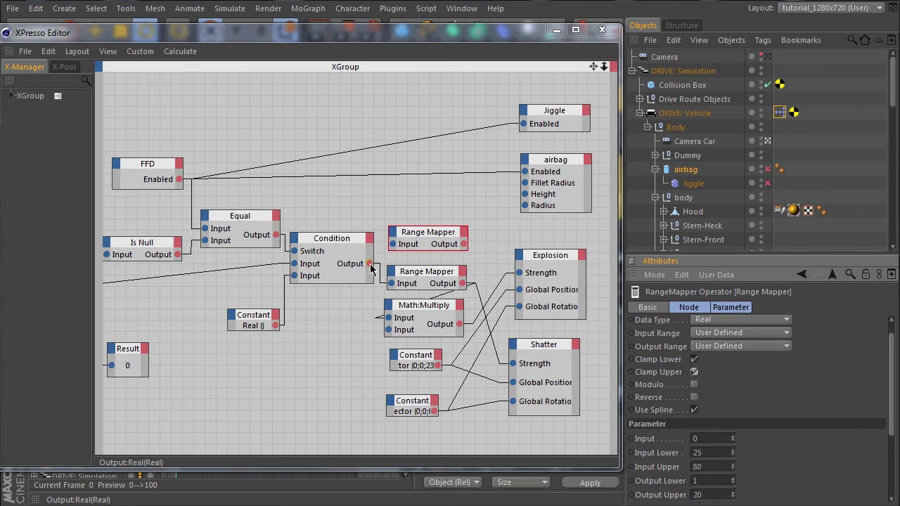
Step: Feed the Condition output into the new Range Mapper and wire its output to airbag Height and Radius
drag(371, 266, 392, 244)
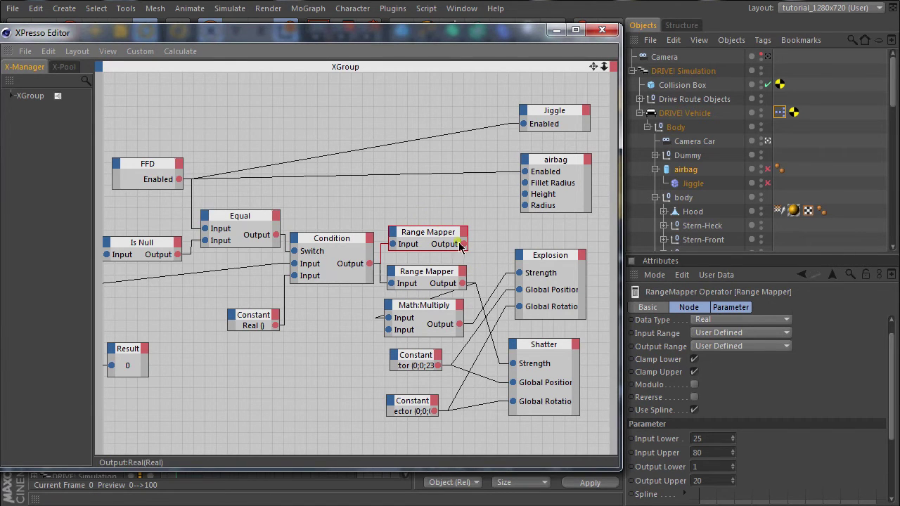
drag(464, 244, 525, 194)
drag(465, 245, 549, 205)
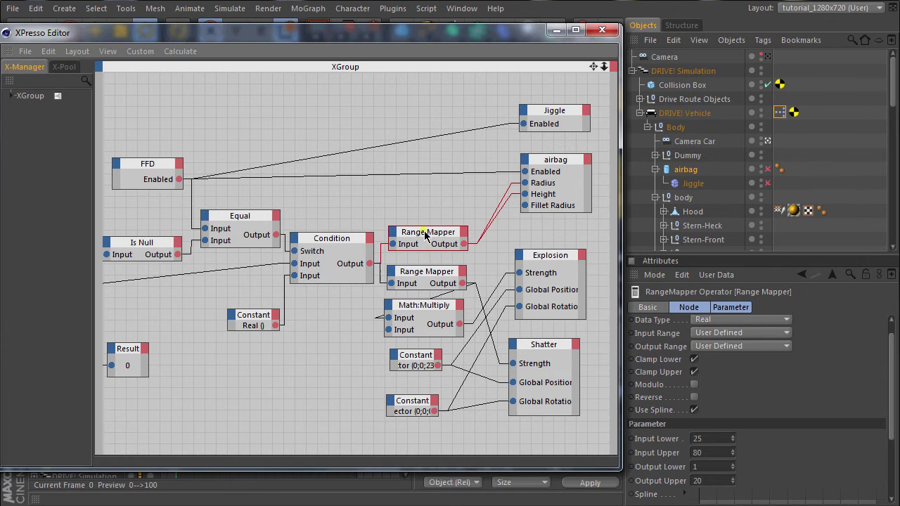
drag(425, 234, 429, 198)
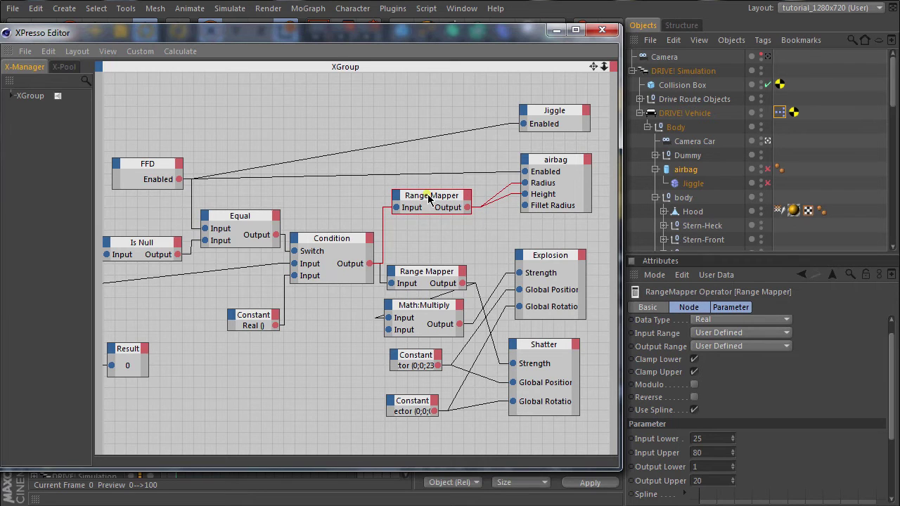
Step: Duplicate Math:Multiply with Input [2] at 0.5, fed by the mapper, driving airbag Fillet Radius
click(429, 310)
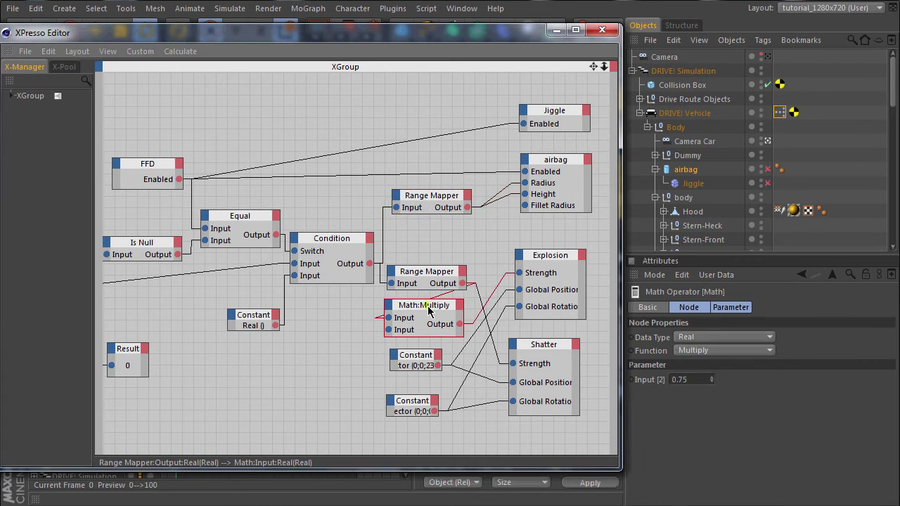
ctrl+drag(426, 309, 431, 228)
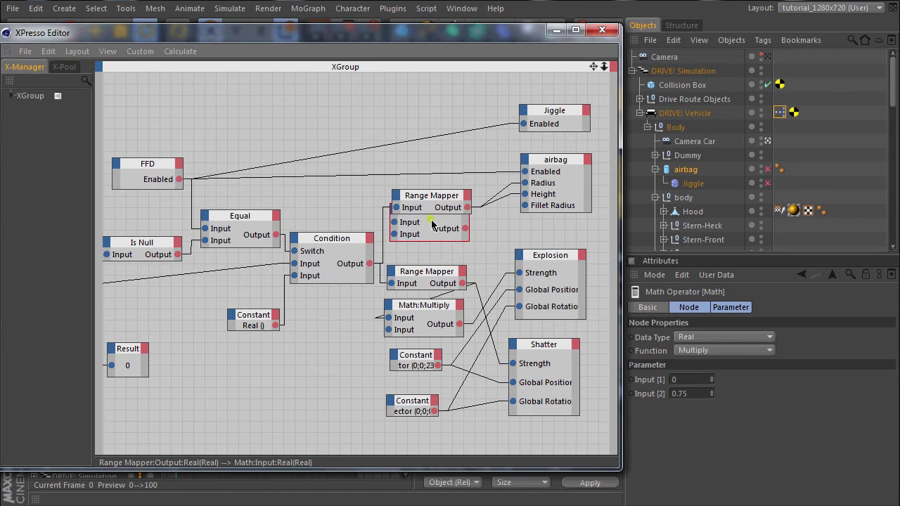
drag(426, 197, 429, 177)
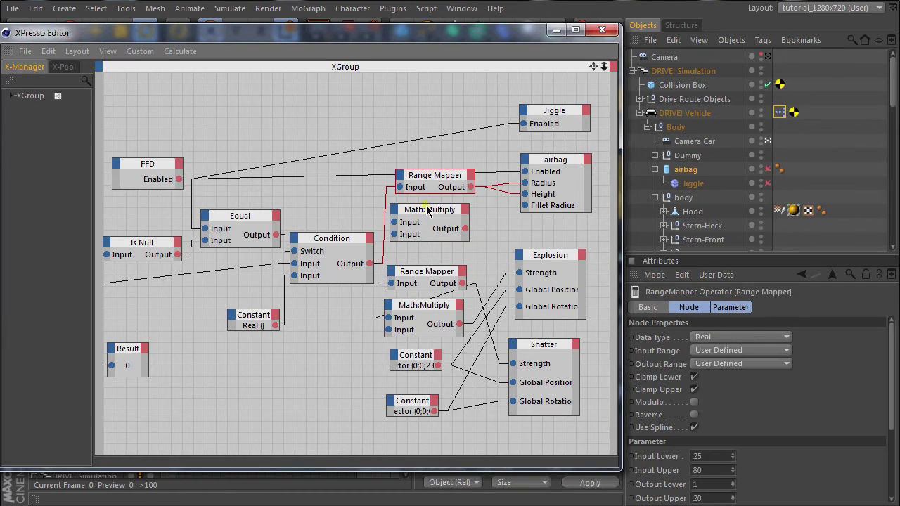
drag(428, 209, 469, 216)
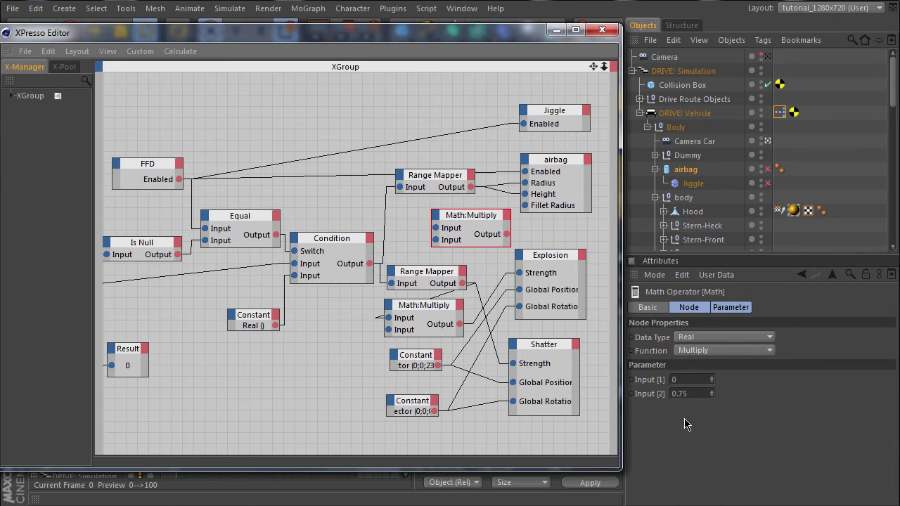
drag(689, 395, 667, 397)
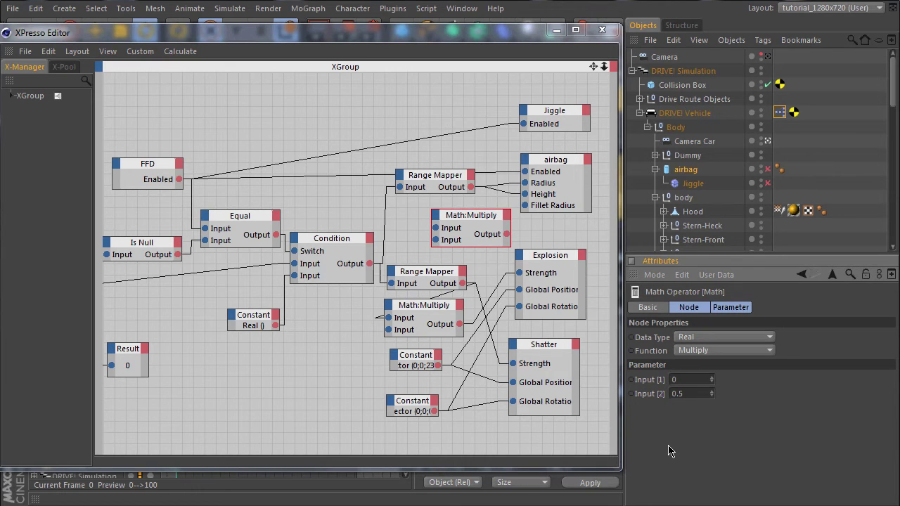
drag(470, 186, 436, 228)
drag(508, 239, 524, 206)
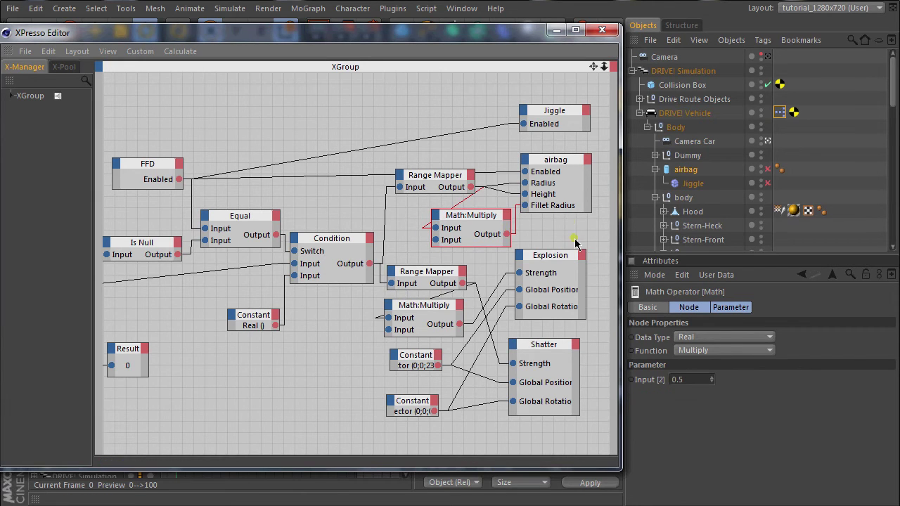
Step: Close the XPresso Editor and play the crash simulation, stopping around frame 807
click(602, 29)
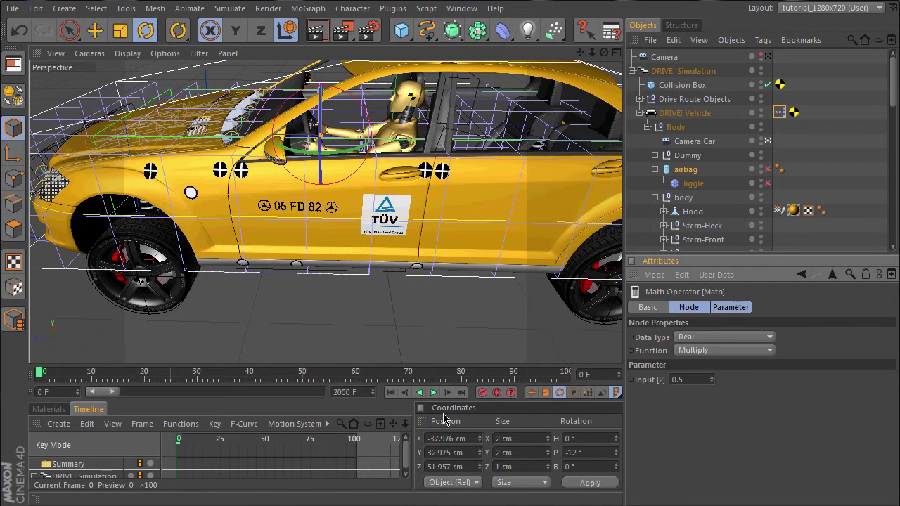
click(433, 393)
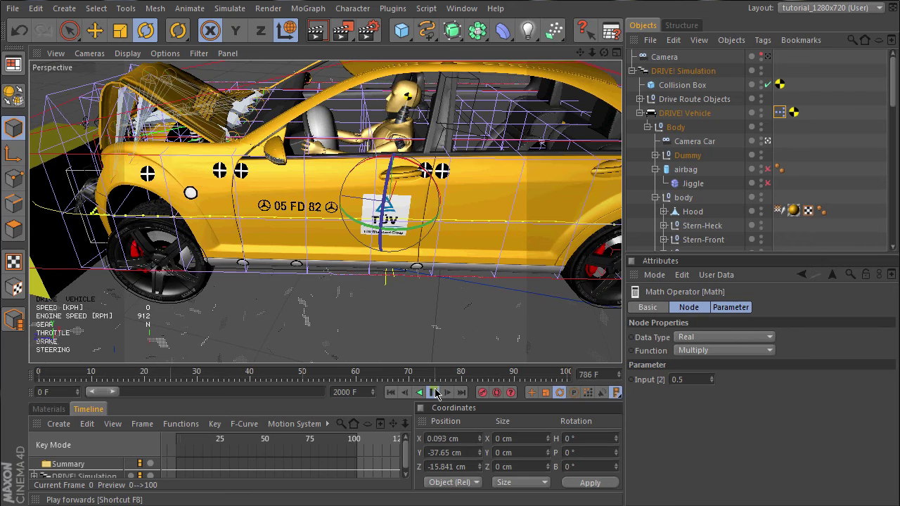
click(436, 393)
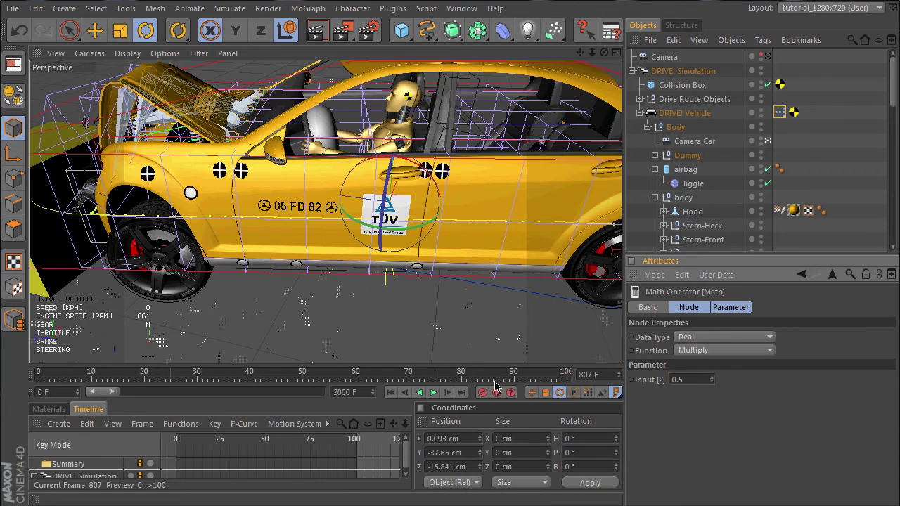
Step: Rewind to frame 0 and lower the Dummy's belt top spring Stiffness from 50 to 10
click(391, 393)
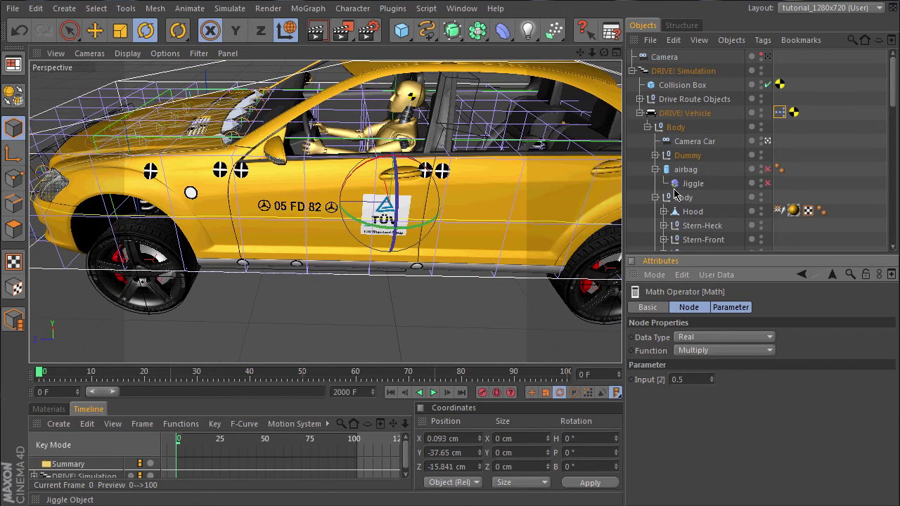
click(655, 155)
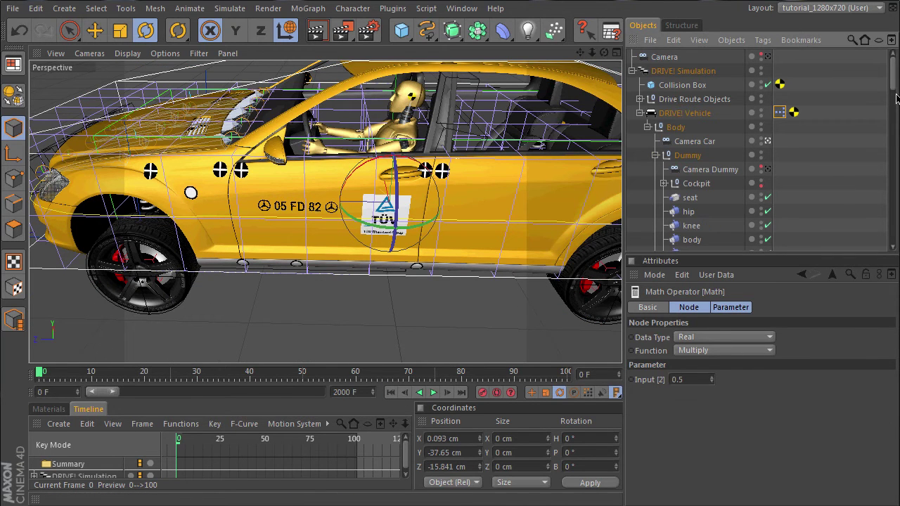
drag(895, 78, 894, 109)
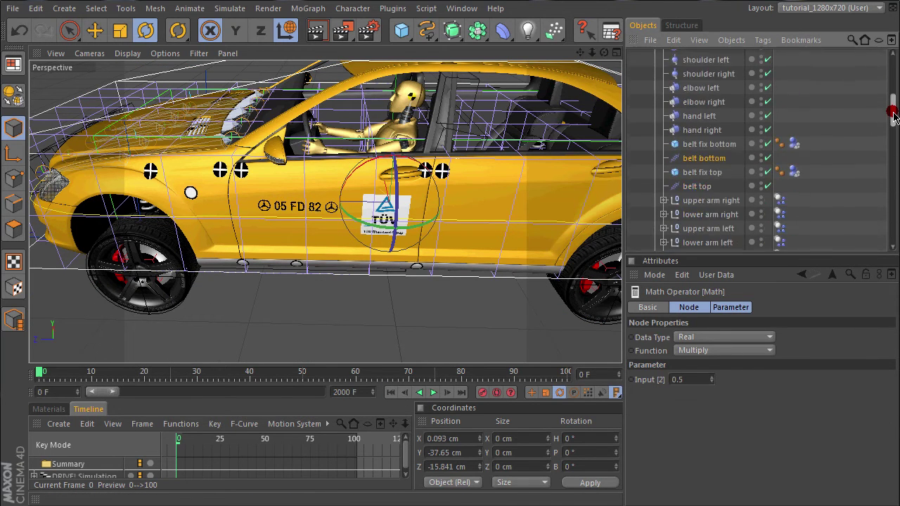
click(692, 158)
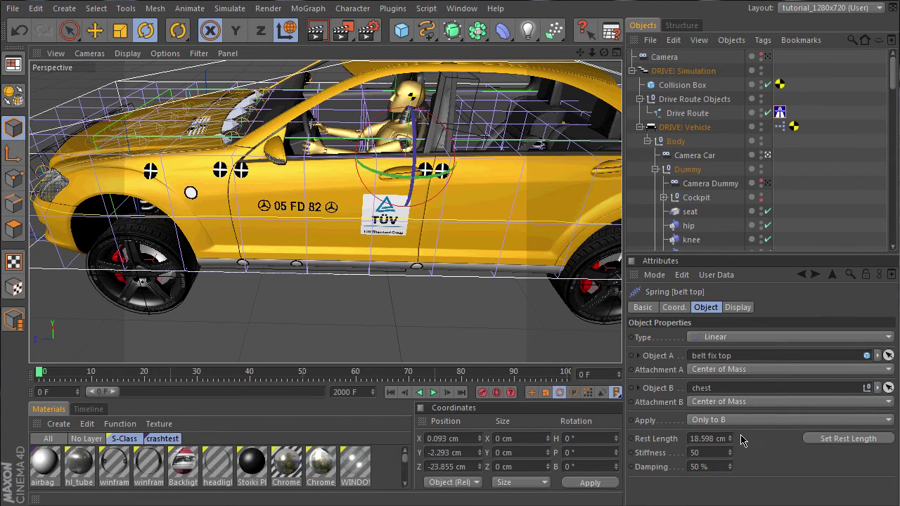
click(706, 455)
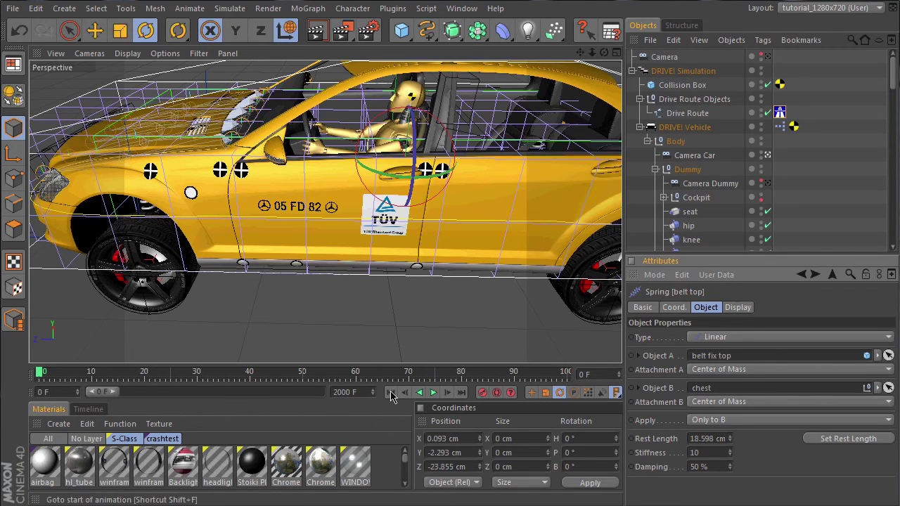
Step: Replay the crash from frame 0 to watch the dummy hit the airbag with softened belts
click(433, 393)
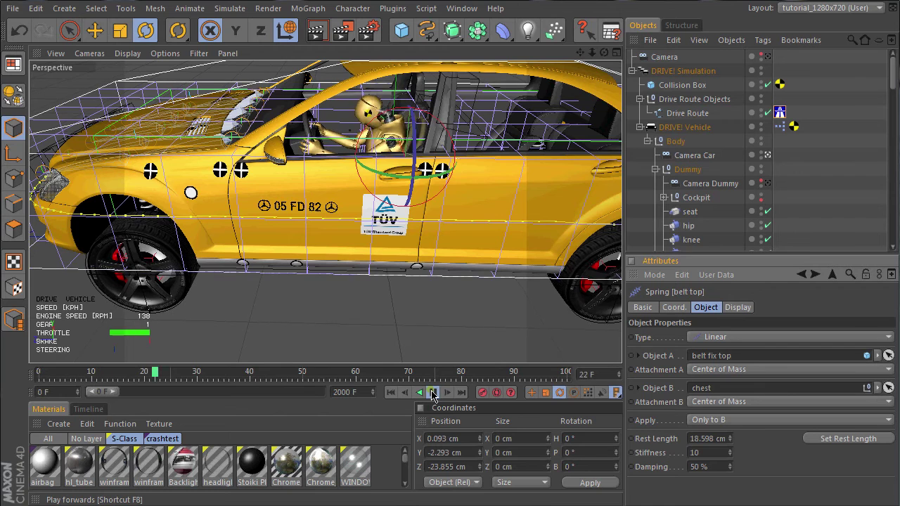